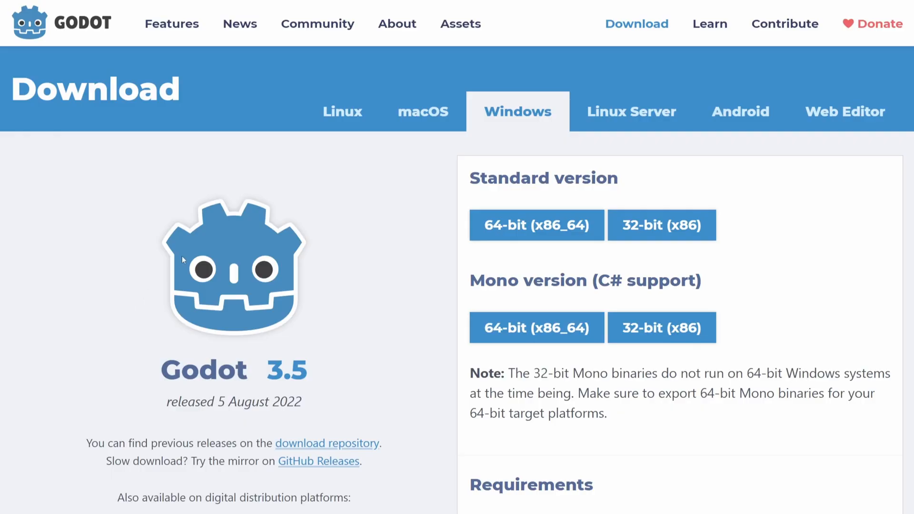
scroll(182, 256, down, 2)
drag(465, 154, 740, 184)
Go to the Godot 3.5 Windows download page offering Standard and Mono builds
click(764, 220)
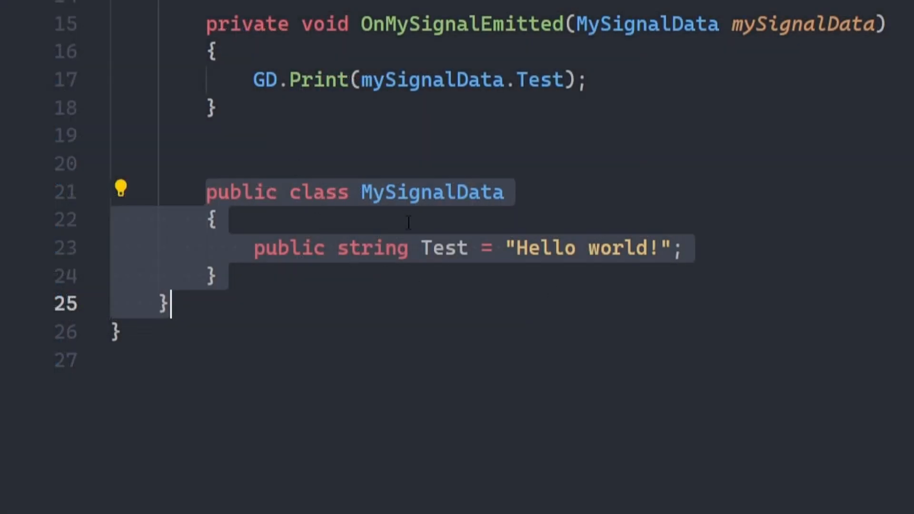
Review the EmitSignal line and the unknown signal parameter error in Godot's output
click(418, 280)
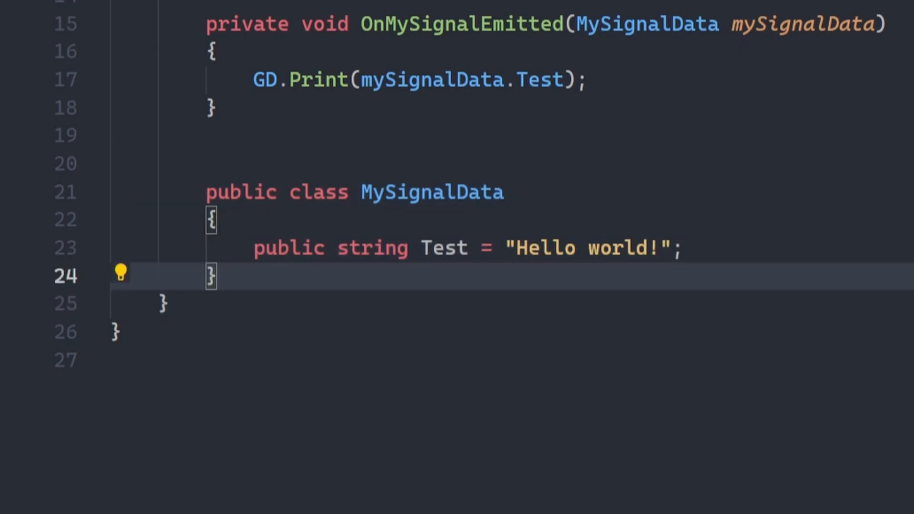
key(Down)
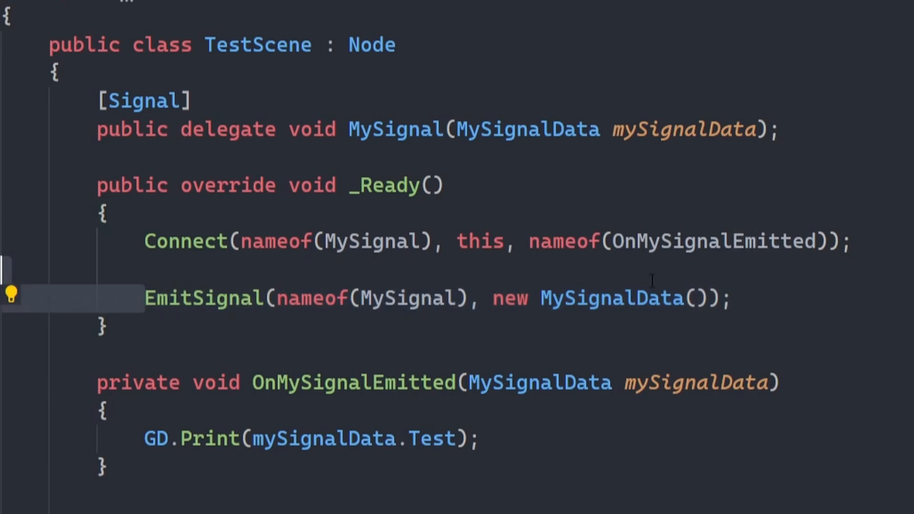
key(shift+End)
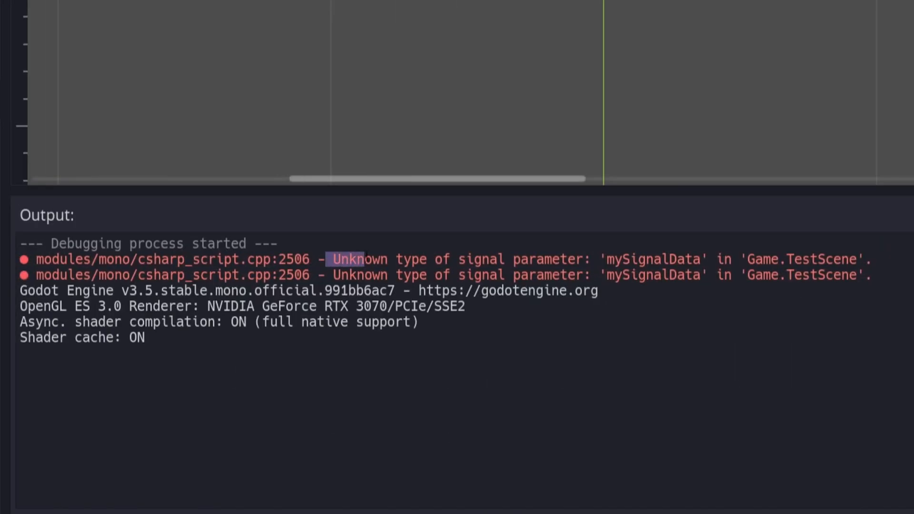
drag(364, 259, 874, 259)
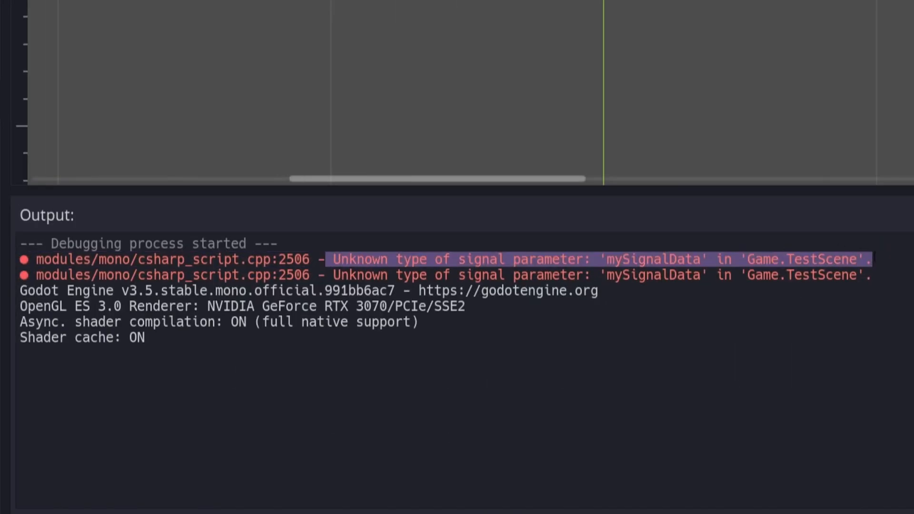
click(579, 272)
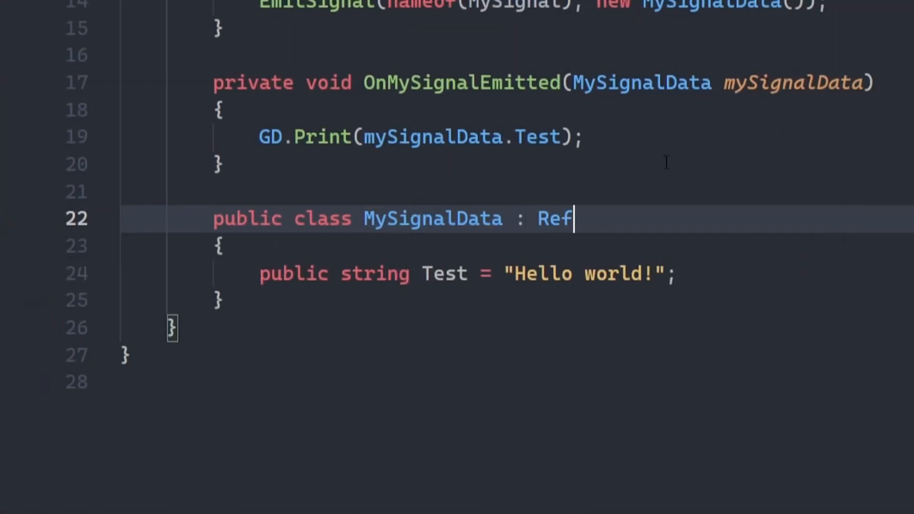
text(erence)
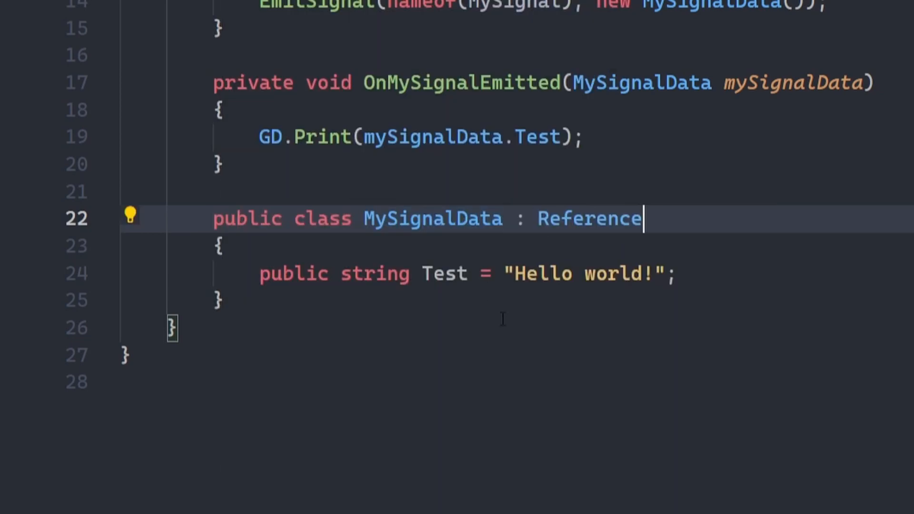
Review the MySignalData : Reference class and the Hello world! output it now produces
drag(213, 219, 225, 301)
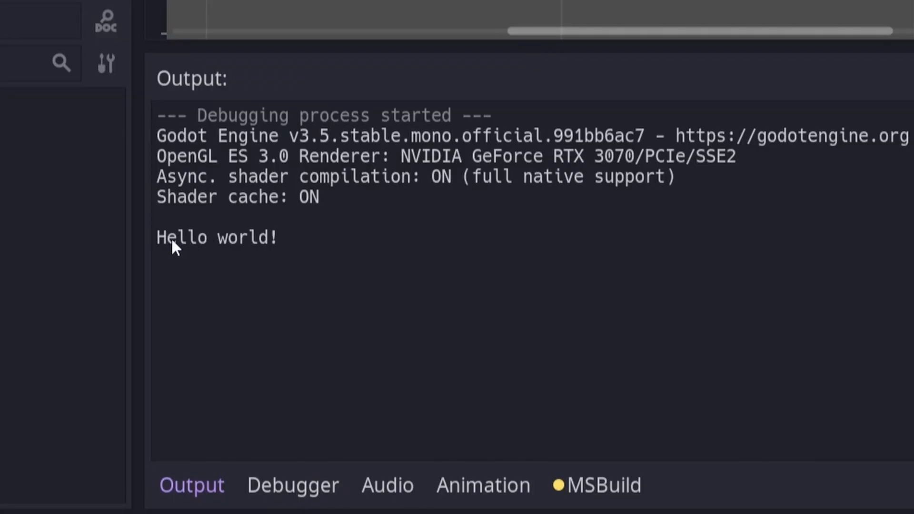
drag(157, 136, 205, 227)
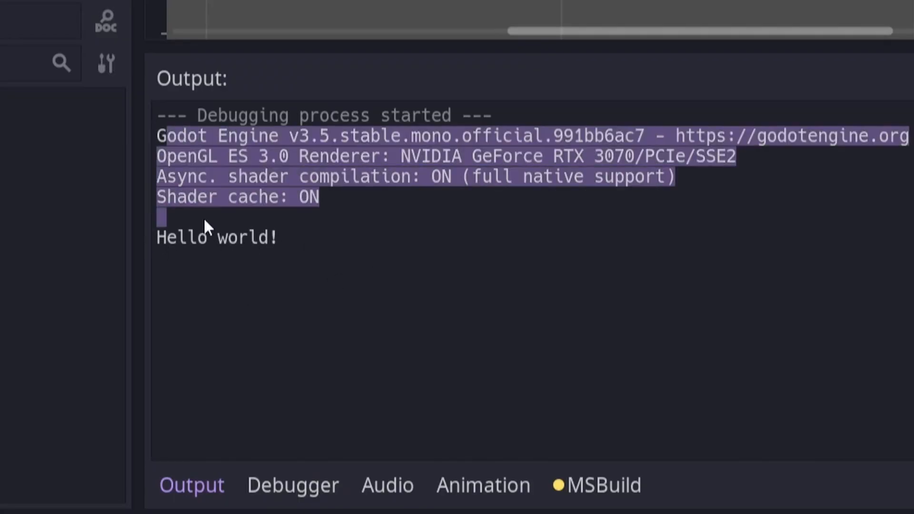
click(312, 251)
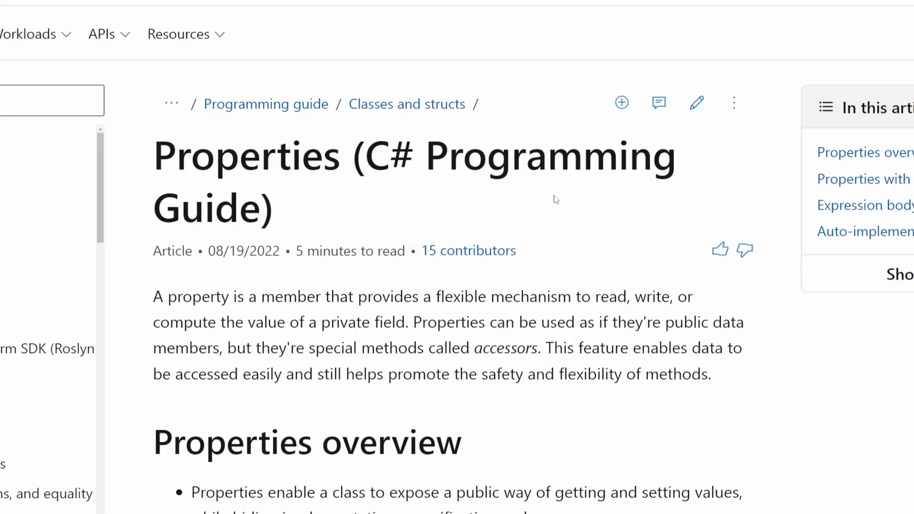
Highlight the Properties overview bullet about get and set accessors
drag(186, 138, 813, 273)
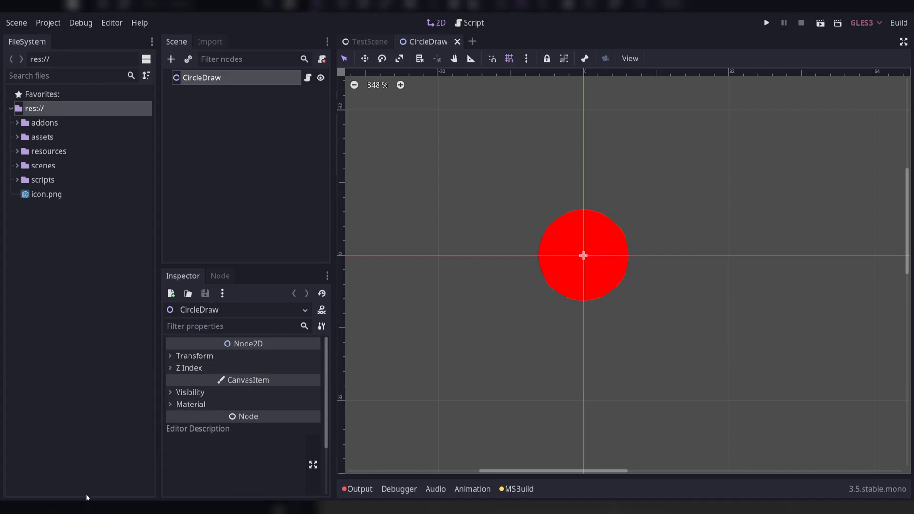
Add an [Export] bool RunToolscriptCode property whose setter calls RandomizeColor() and Update(), then save
key(alt+Tab)
click(438, 122)
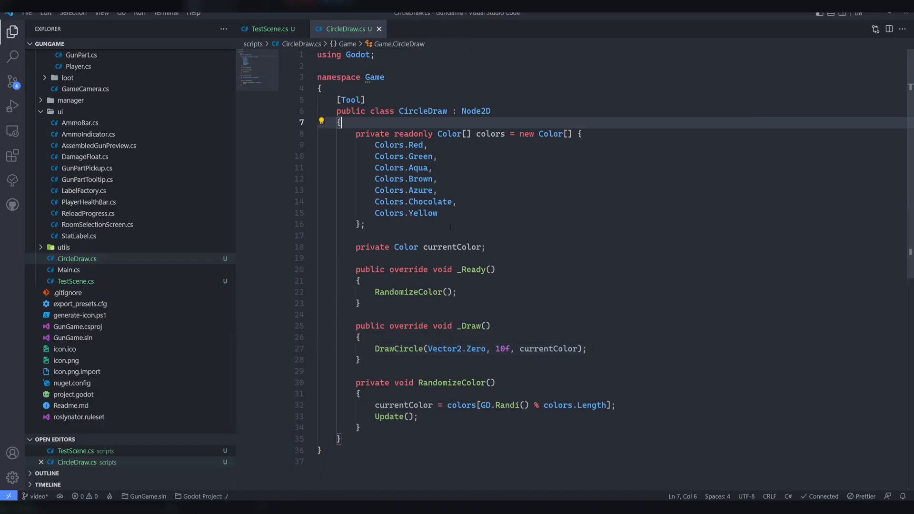
click(438, 223)
key(Return)
key(Return)
text([Exp)
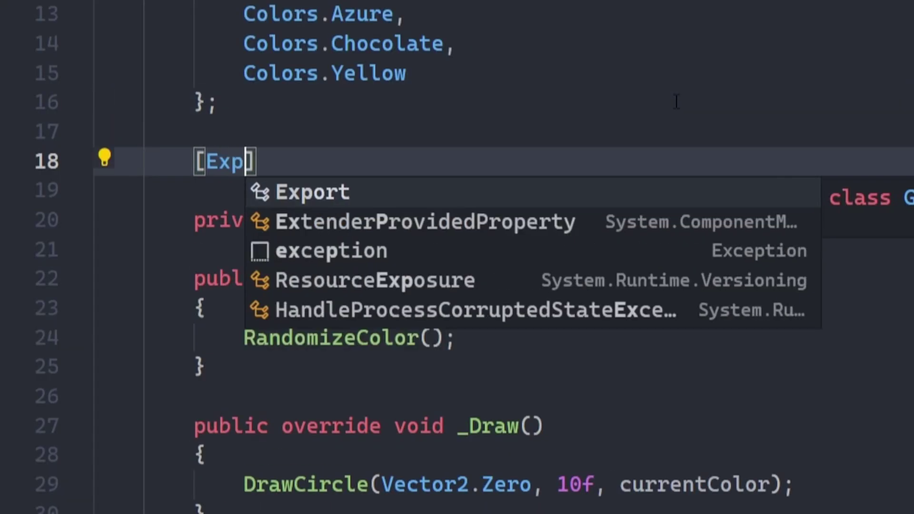
key(Tab)
key(End)
key(Return)
text(privat)
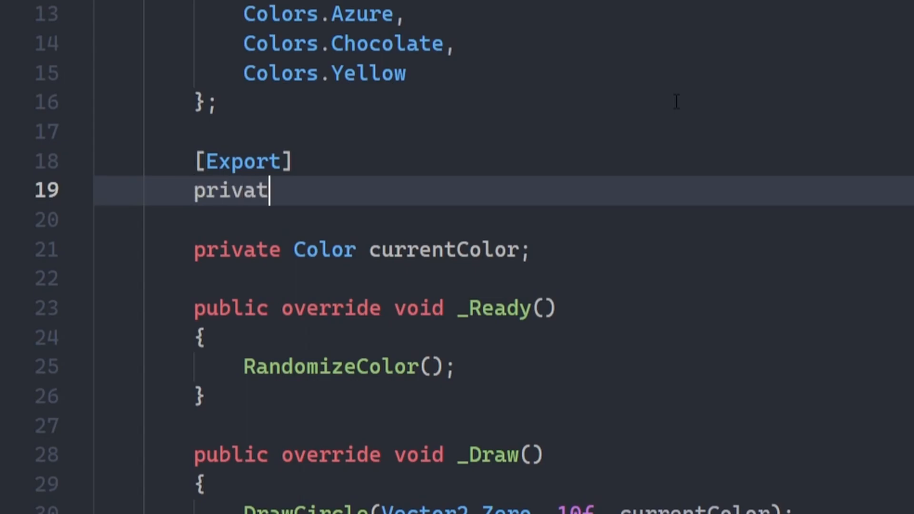
text(e bool RunToolscriptCode)
text({ get => fla)
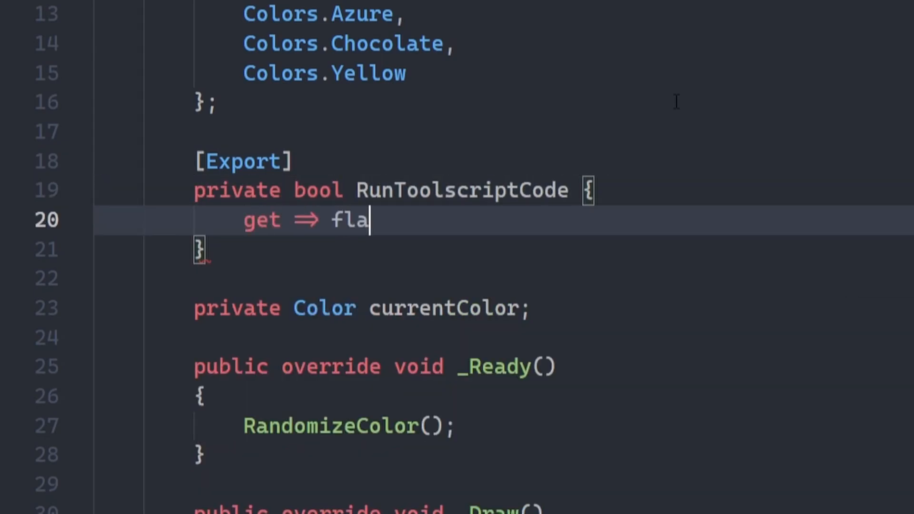
text(se; set { Ranmd)
key(BackSpace)
key(BackSpace)
text(domizeColor();)
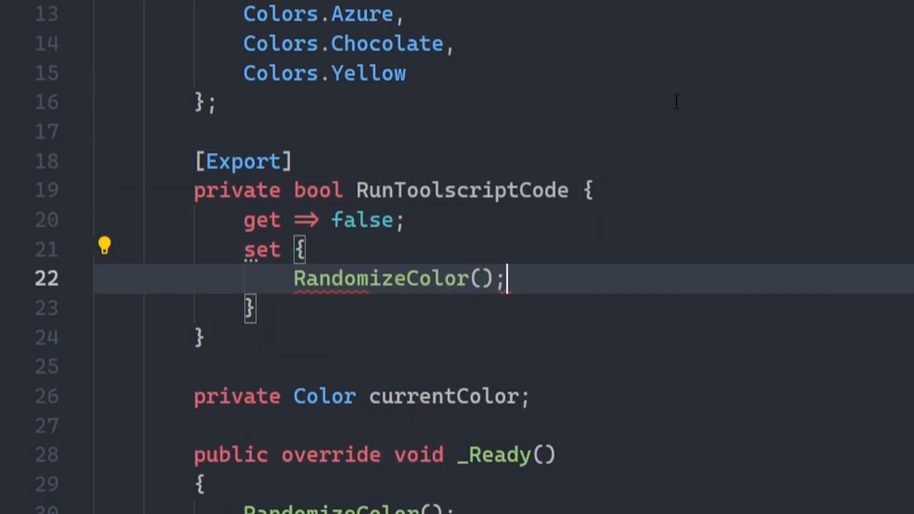
key(Return)
text(Update();)
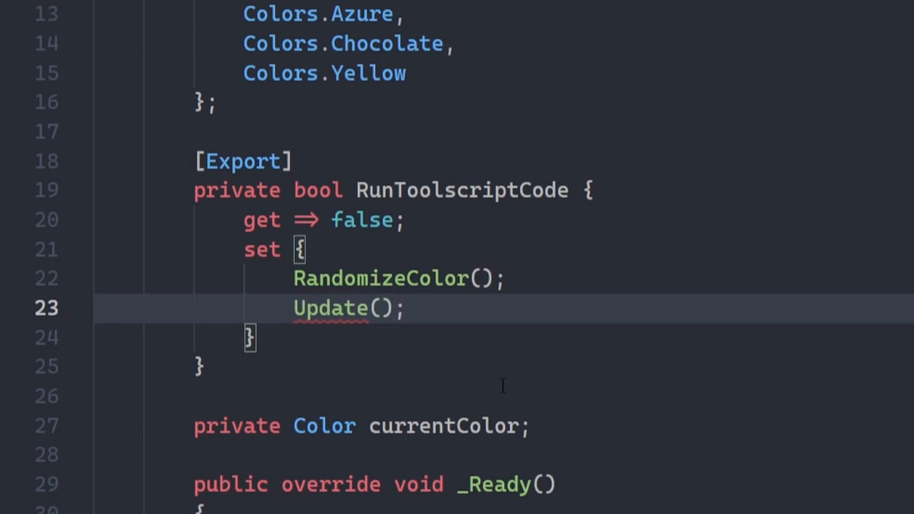
key(Down)
key(Down)
click(226, 57)
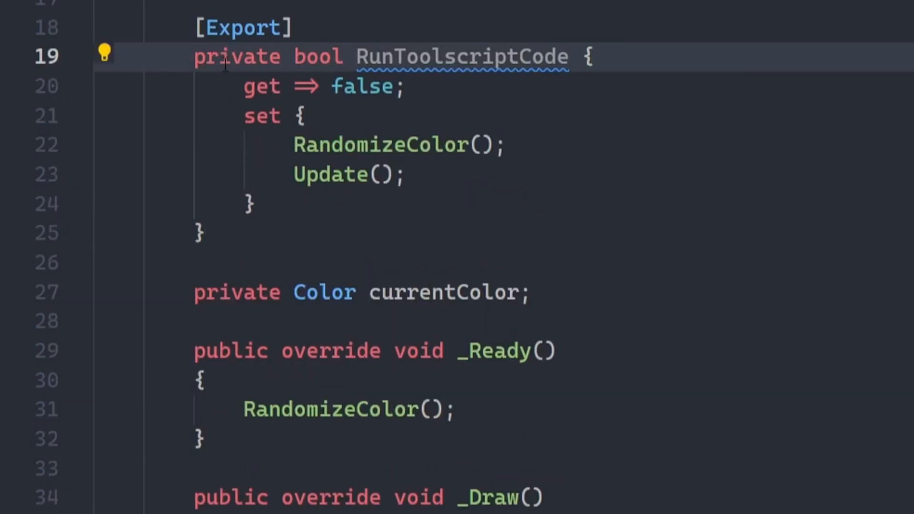
key(ctrl+s)
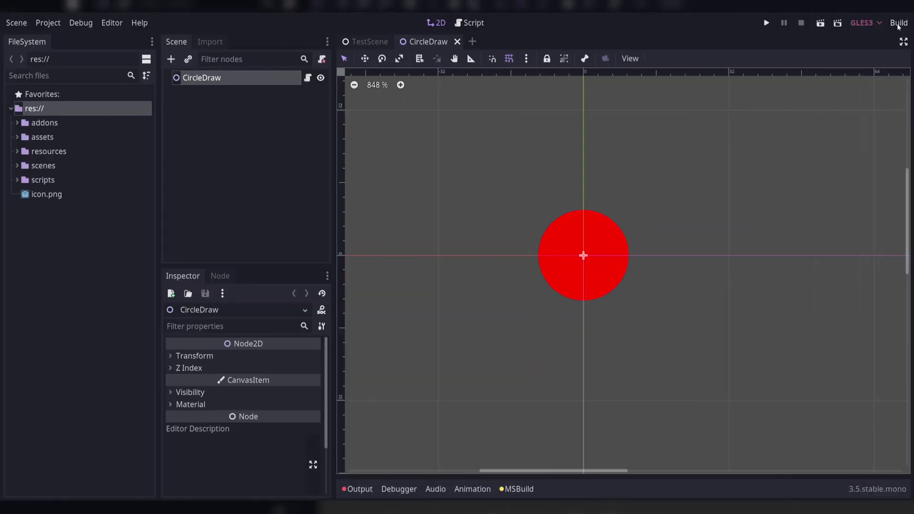
Build in Godot and toggle RunToolscriptCode in the Inspector to recolour the circle cyan then red
click(898, 22)
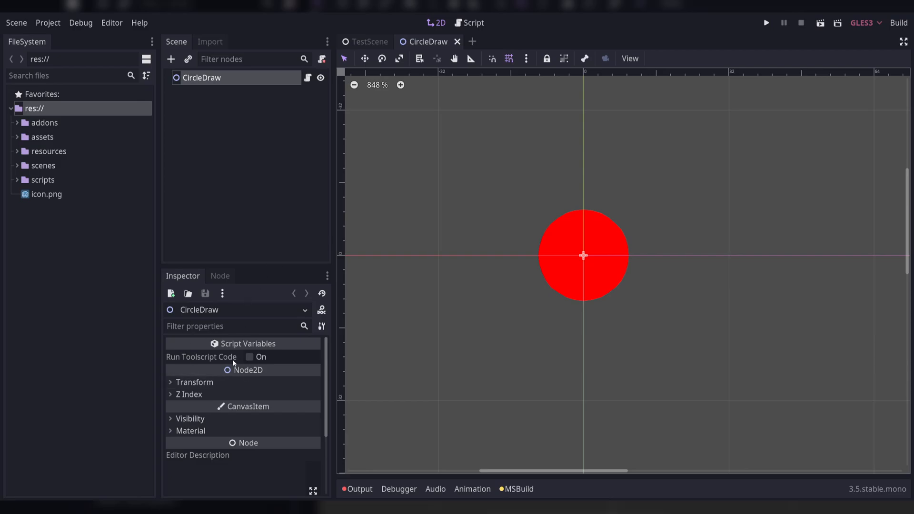
click(251, 357)
click(256, 359)
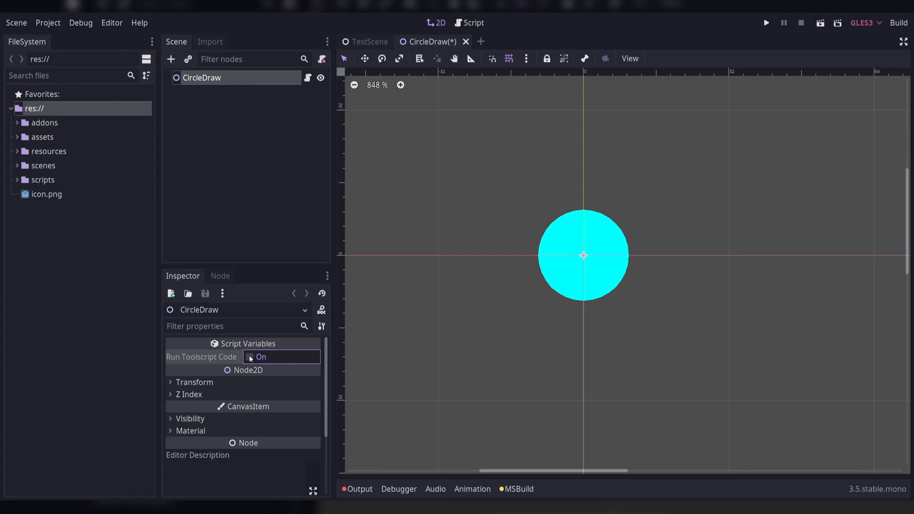
click(251, 359)
Write a static Vector2Extensions class with a RotatedDegrees(this Vector2 vector, float degrees) method body
click(252, 359)
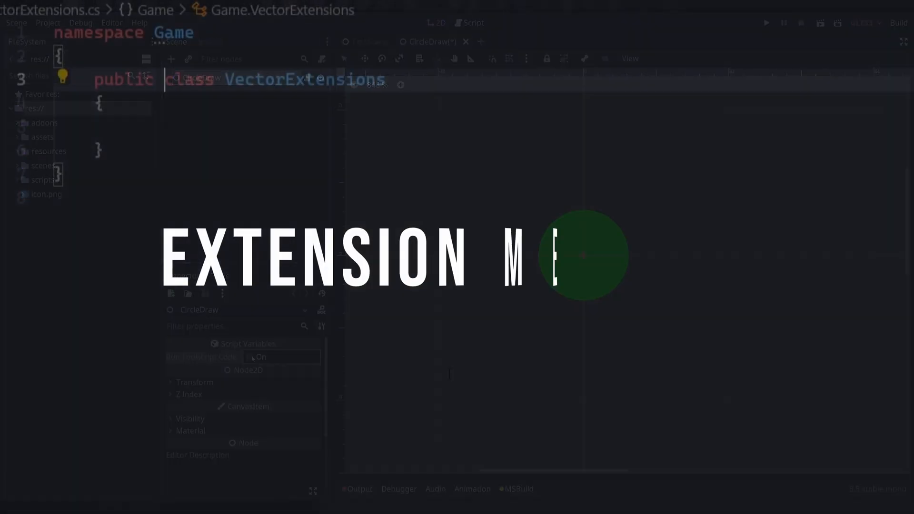
key(ctrl+shift+k)
key(ctrl+shift+k)
key(ctrl+shift+k)
text(p)
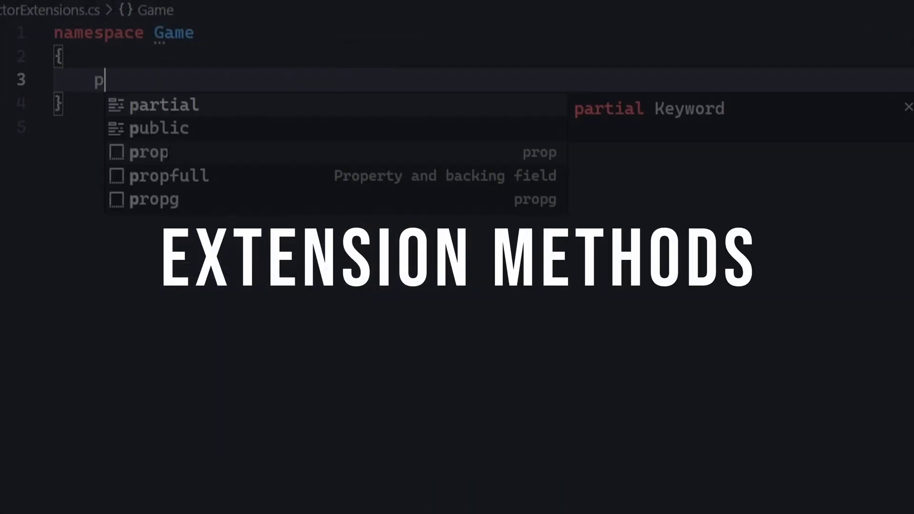
text(ublic static class V)
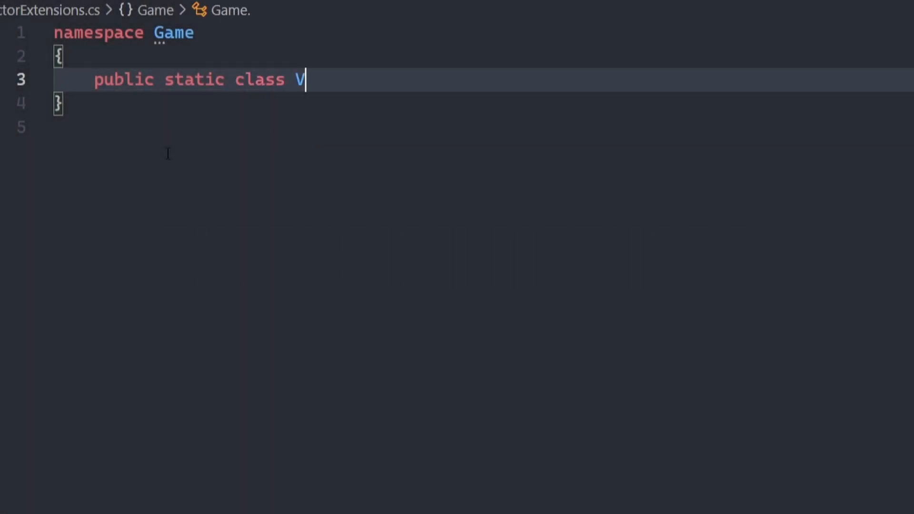
text(ector2Extensions {)
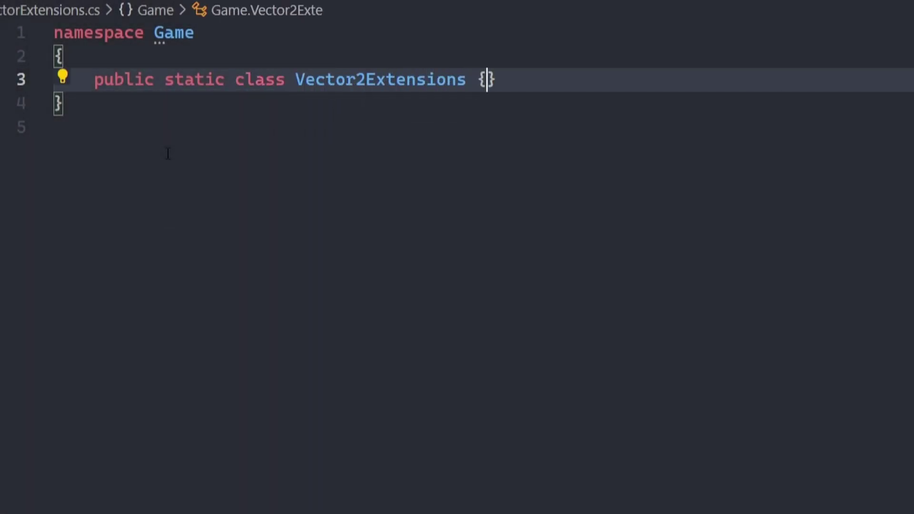
key(Return)
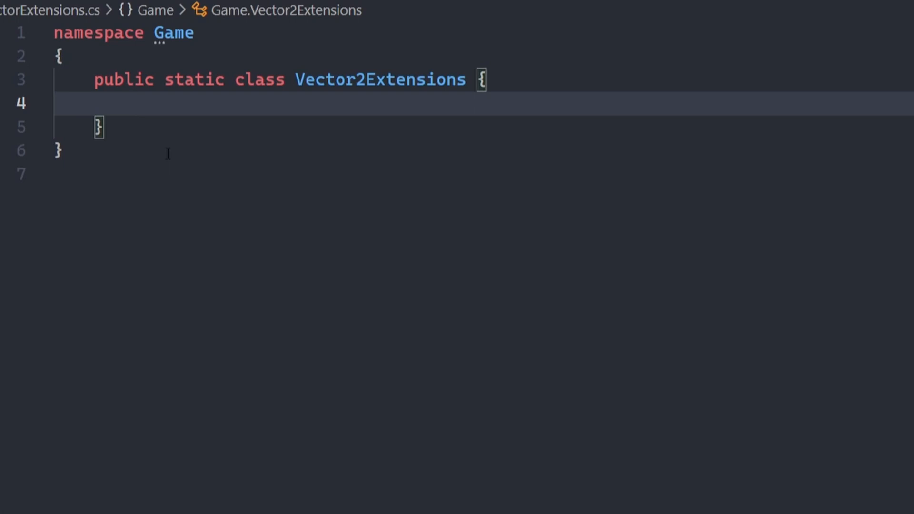
text(public static Vector)
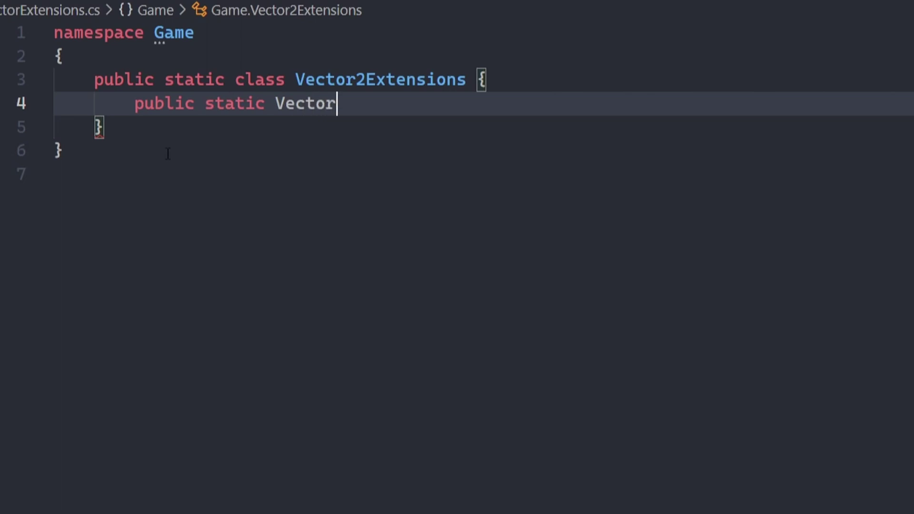
key(Tab)
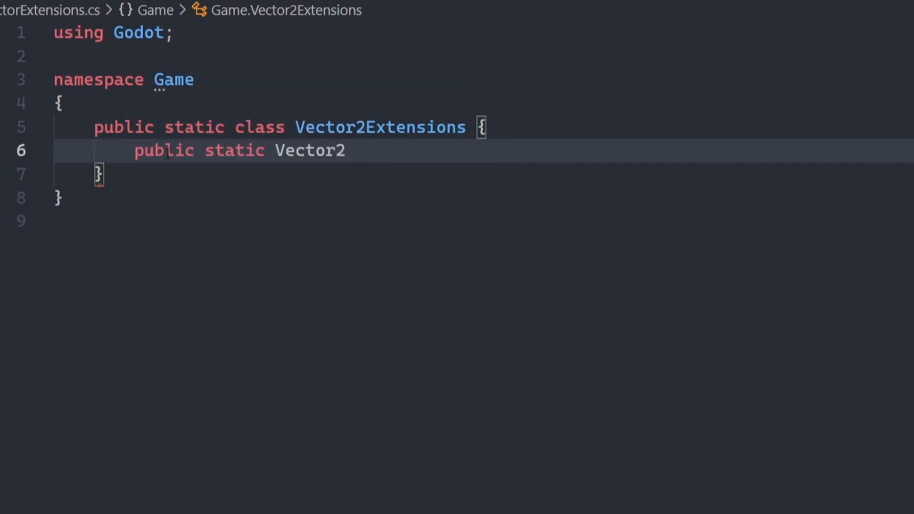
text(RotatedDegrees)
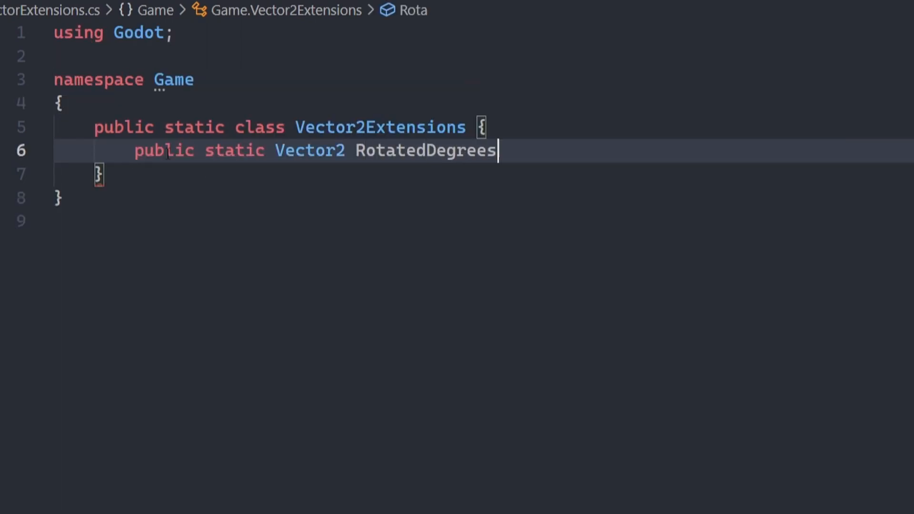
text((this )
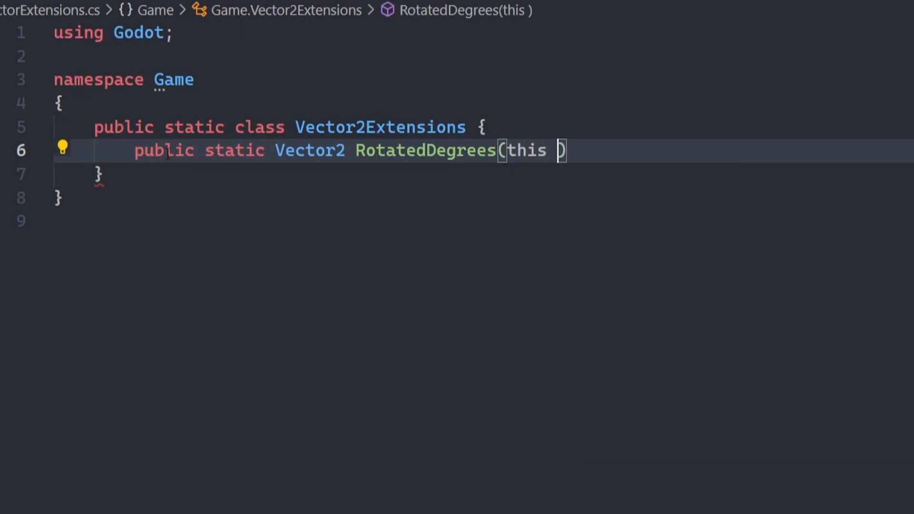
text(Vector2 vector)
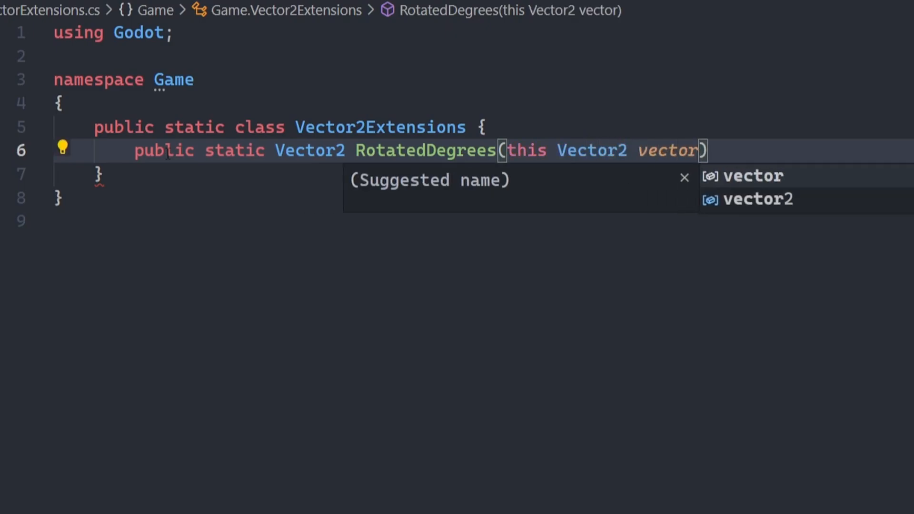
text(, float degre)
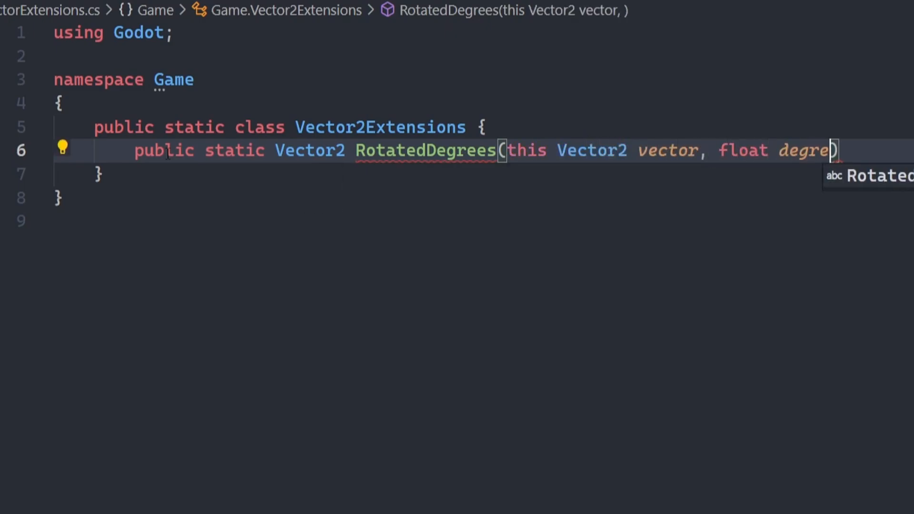
text(es) {)
key(Return)
key(ctrl+s)
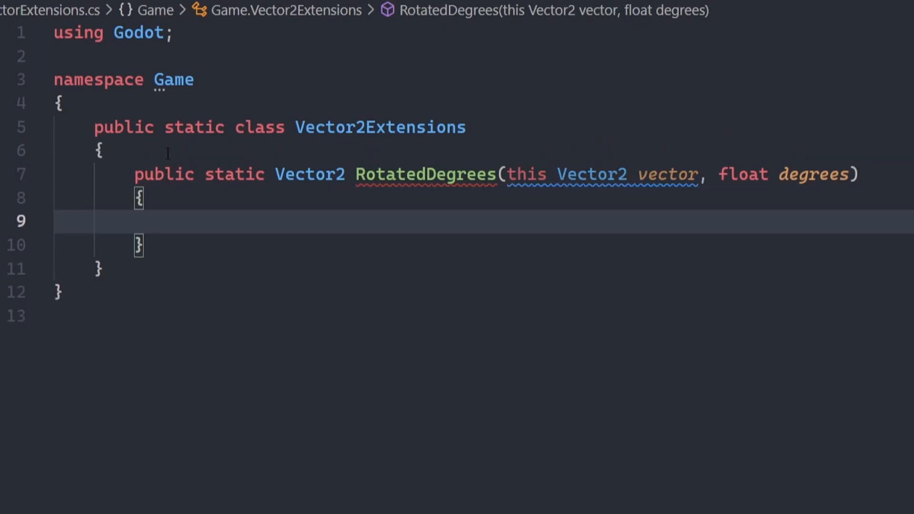
text(return vector2)
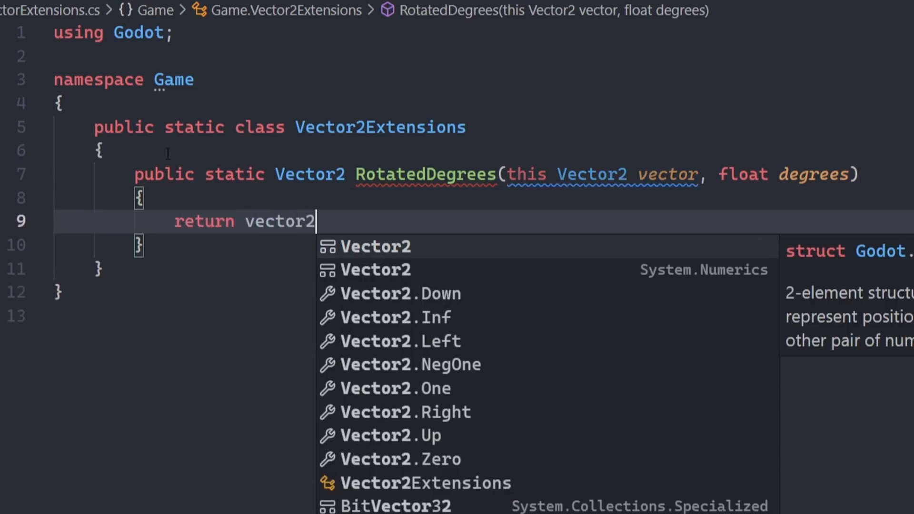
Make RotatedDegrees return vector.Rotated(Mathf.Deg2Rad(degrees))
key(Tab)
text(.)
key(ctrl+z)
key(BackSpace)
text(.Rota)
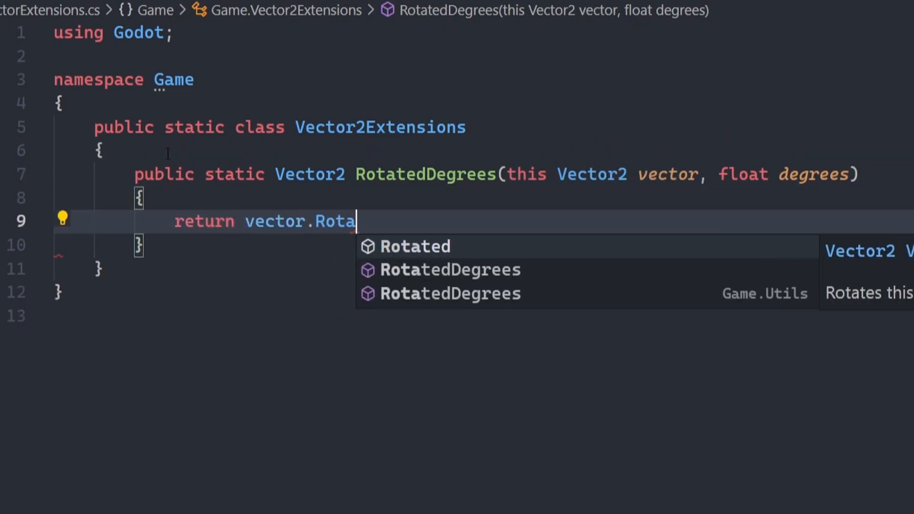
text(ted()
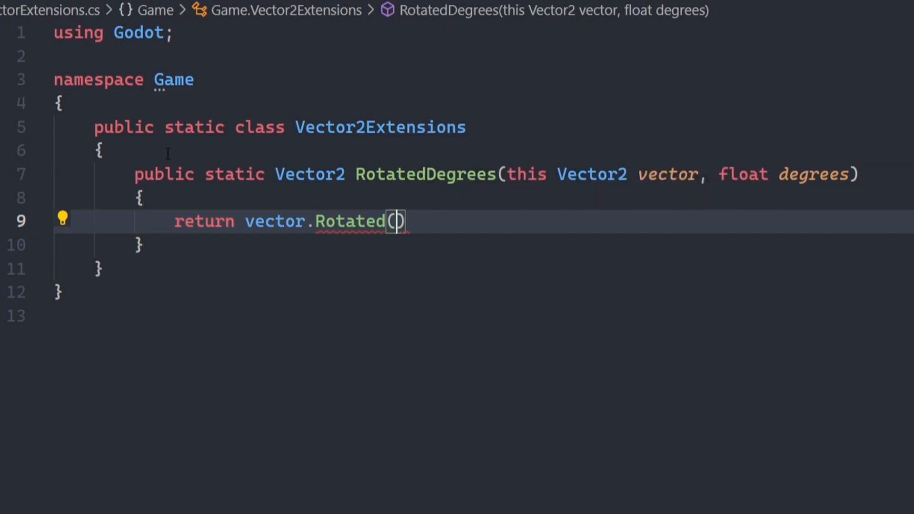
text(degre)
key(BackSpace)
key(BackSpace)
key(BackSpace)
text(Mathf.D)
key(Tab)
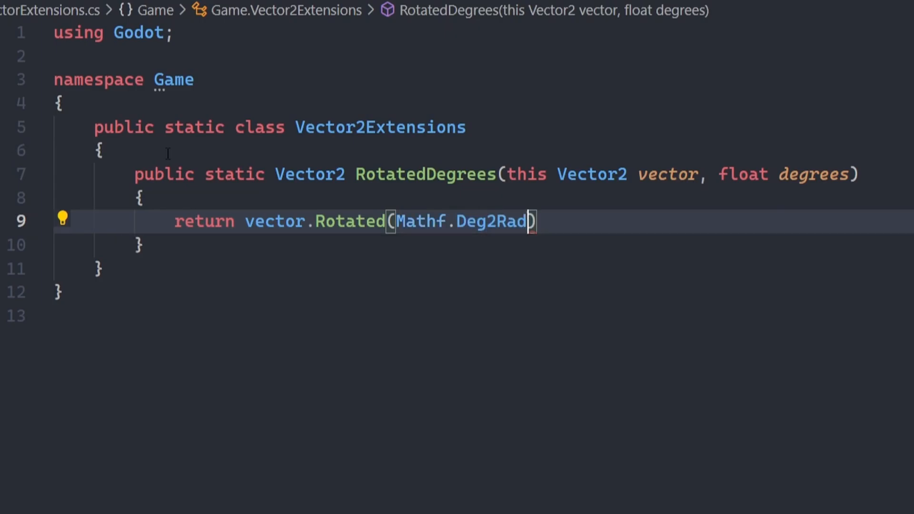
text((degrees)
key(End)
text(;)
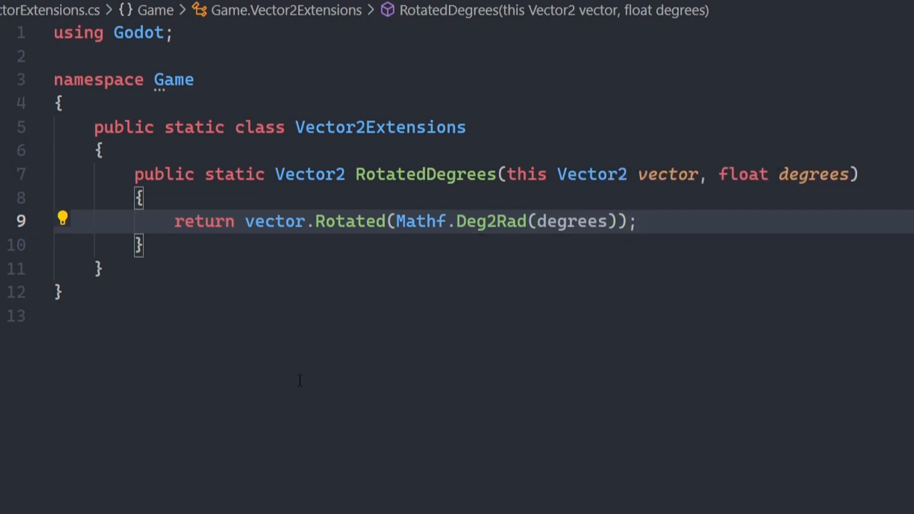
In _Ready write GD.Print(Vector2.Right.RotatedDegrees(90f));
drag(84, 122, 296, 271)
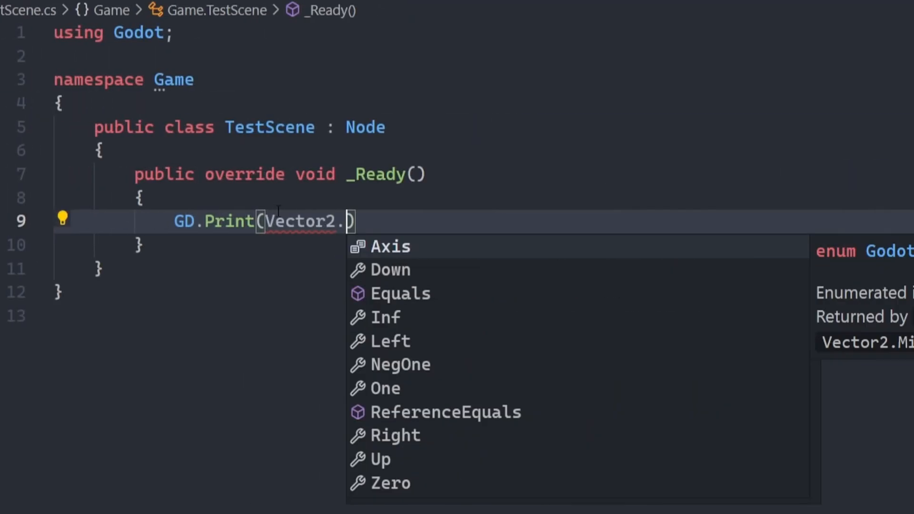
key(BackSpace)
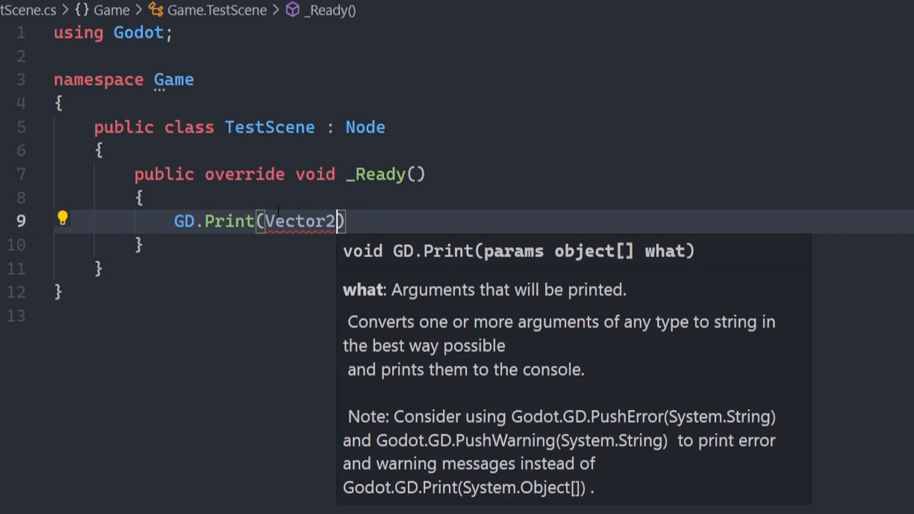
key(Escape)
text(.R)
key(Tab)
text(.Rot)
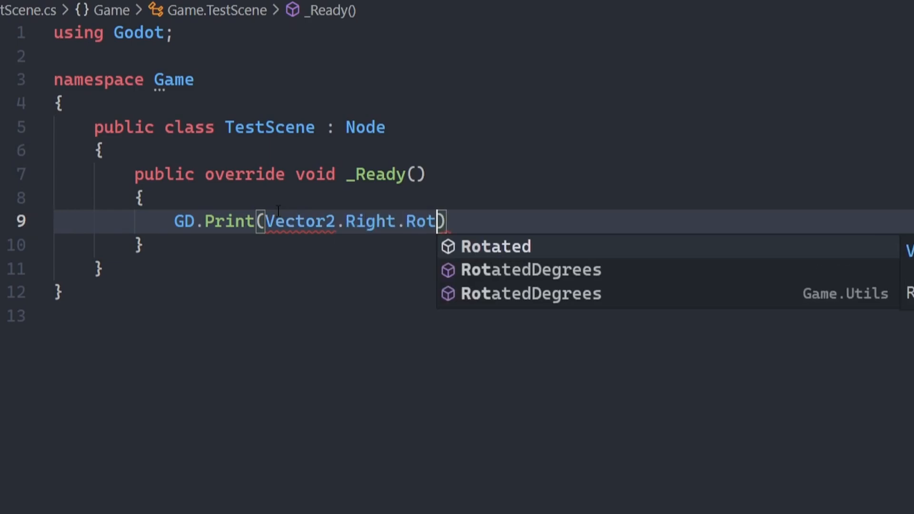
text(at)
key(Down)
key(Tab)
text((9)
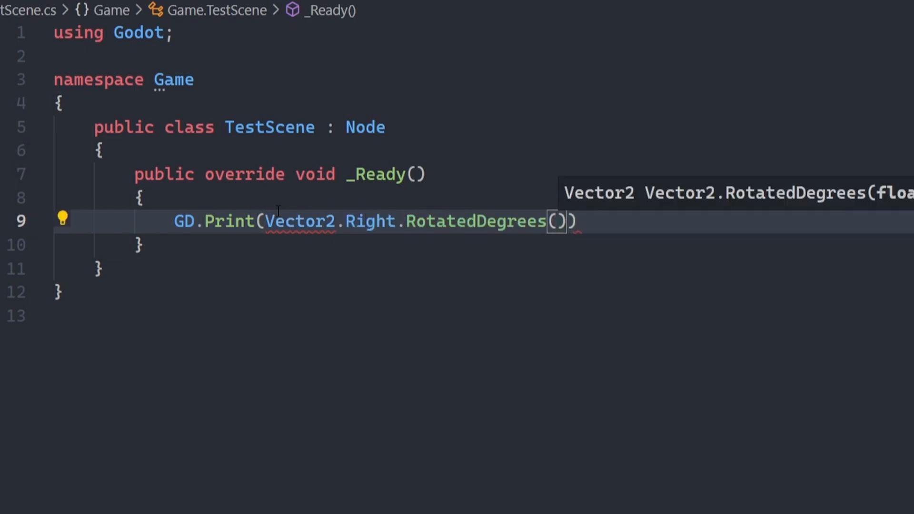
text(0f)))
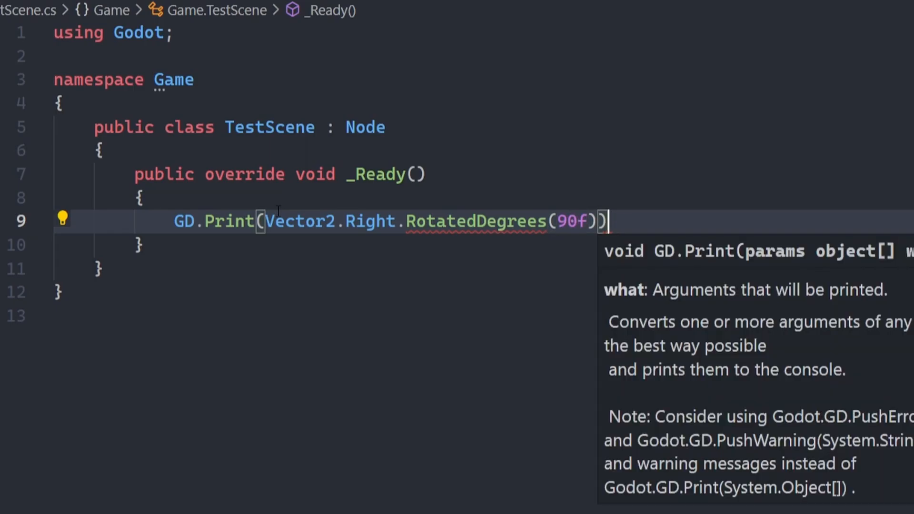
text(;)
Run the scene and highlight the printed result (-4.371139E-08, 1)
drag(616, 222, 174, 222)
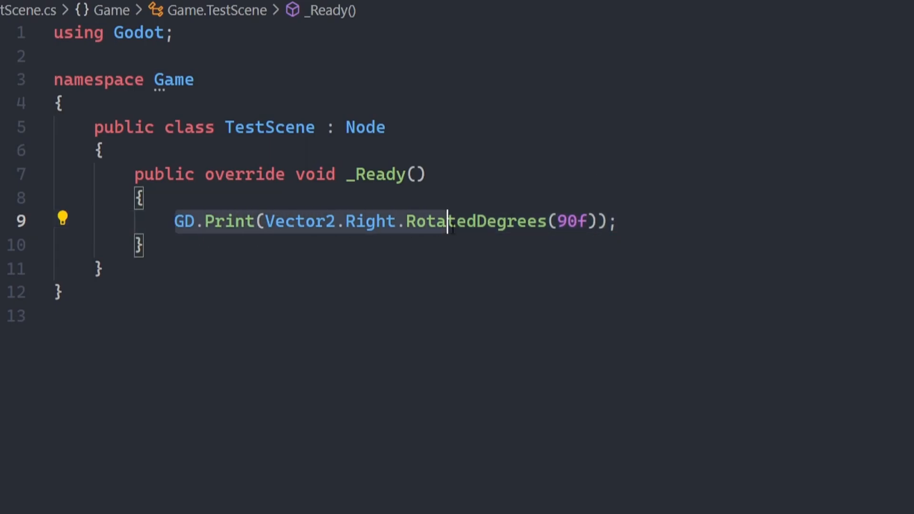
click(612, 336)
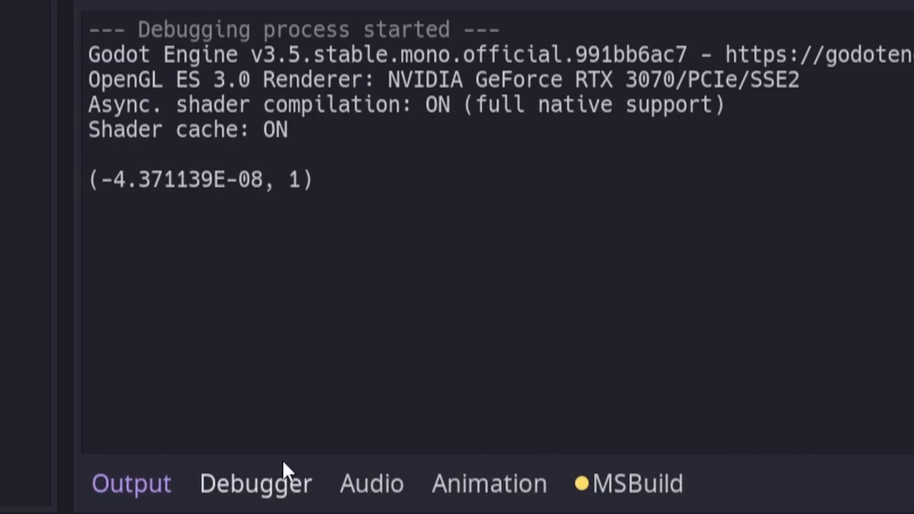
drag(91, 180, 303, 180)
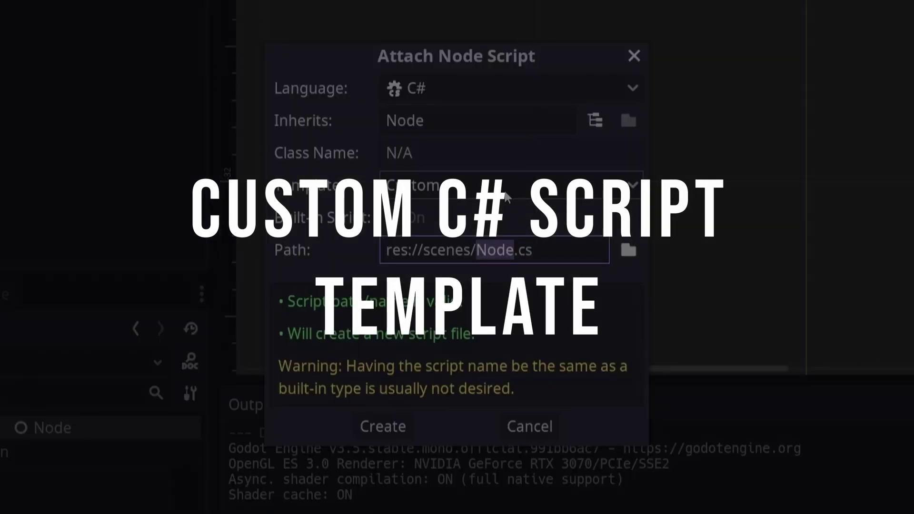
In Attach Node Script choose the Custom C# template and review the script path
click(511, 185)
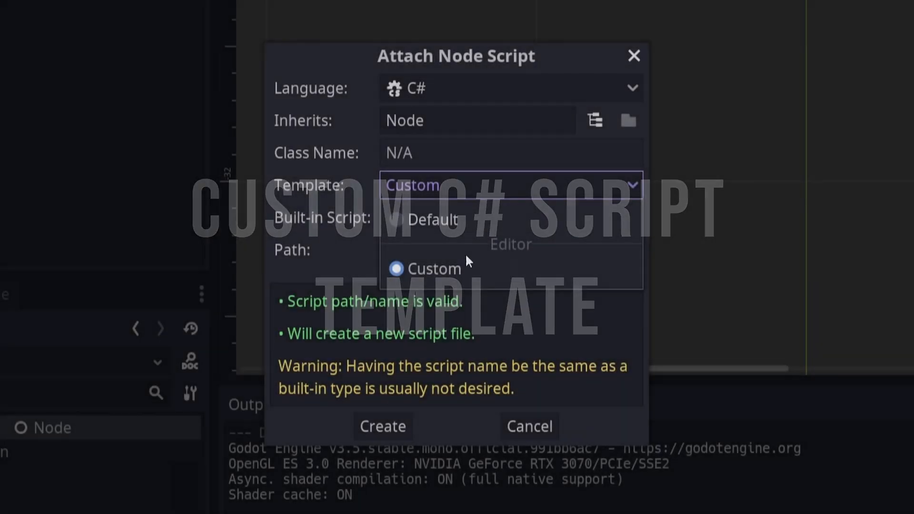
click(434, 269)
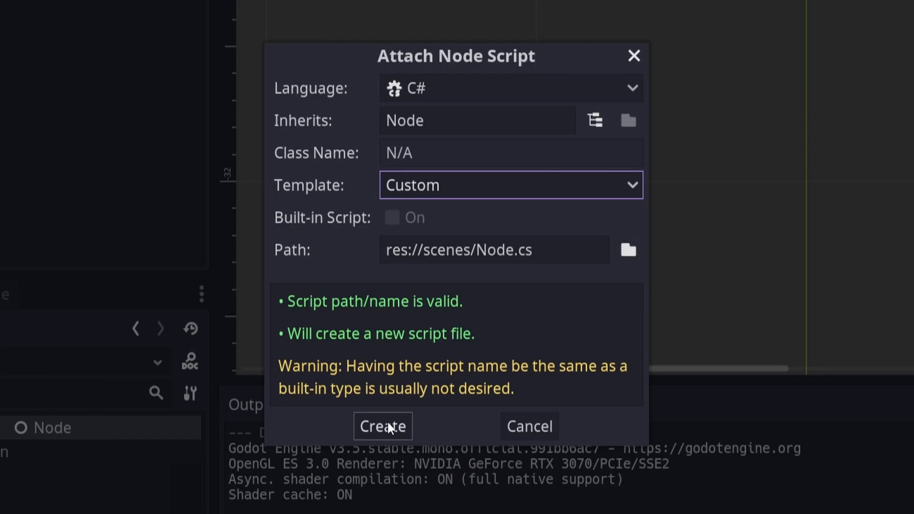
click(520, 249)
text(Te)
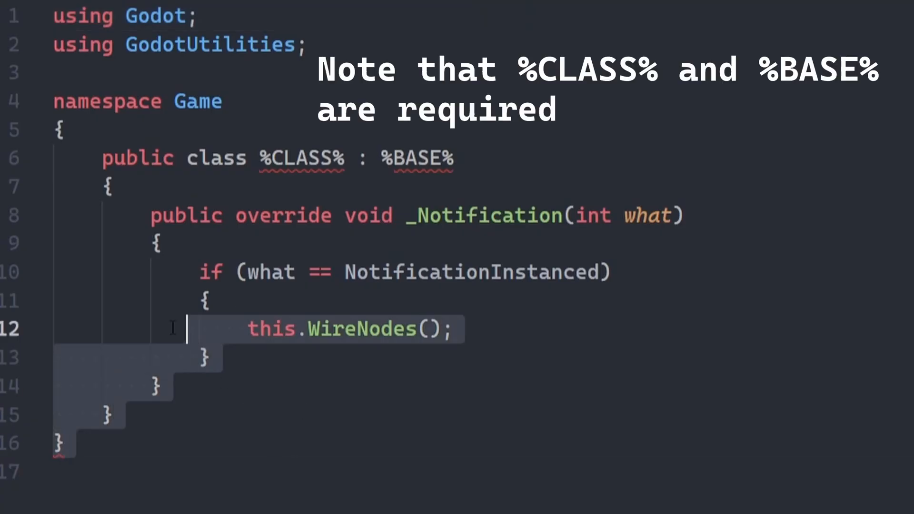
Review the custom.cs template with %CLASS%, %BASE% and WireNodes in script_templates, keeping Custom selected
drag(187, 329, 53, 15)
click(401, 488)
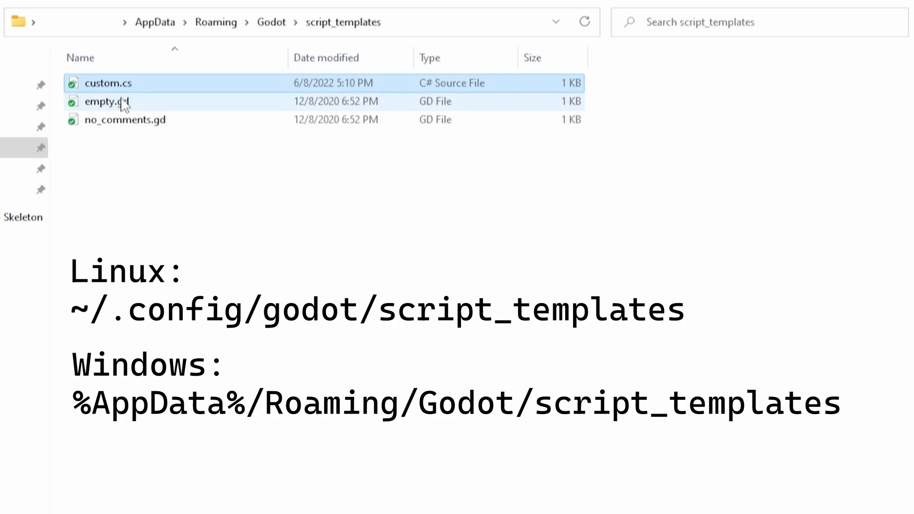
right_click(140, 89)
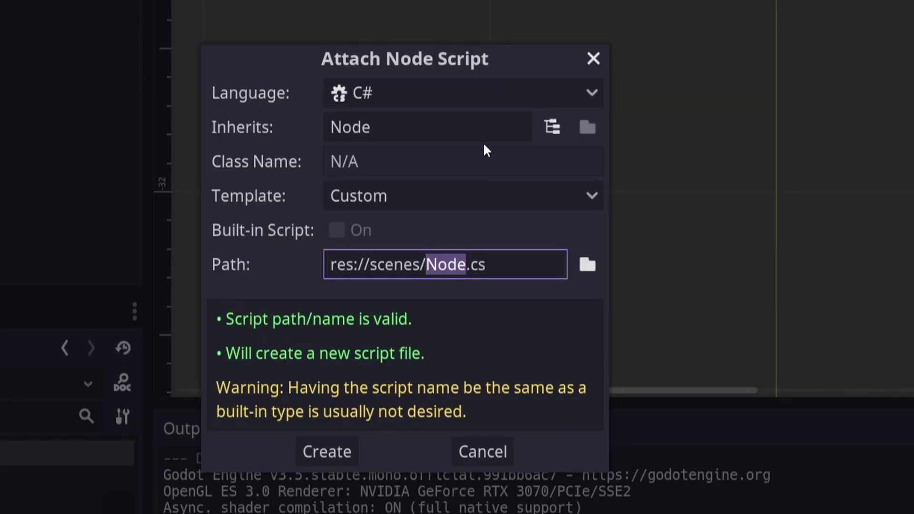
click(456, 196)
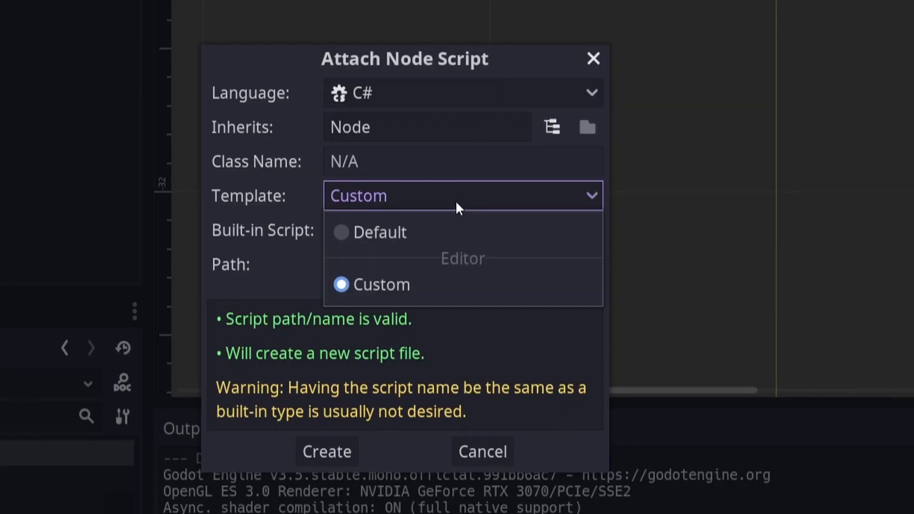
click(377, 287)
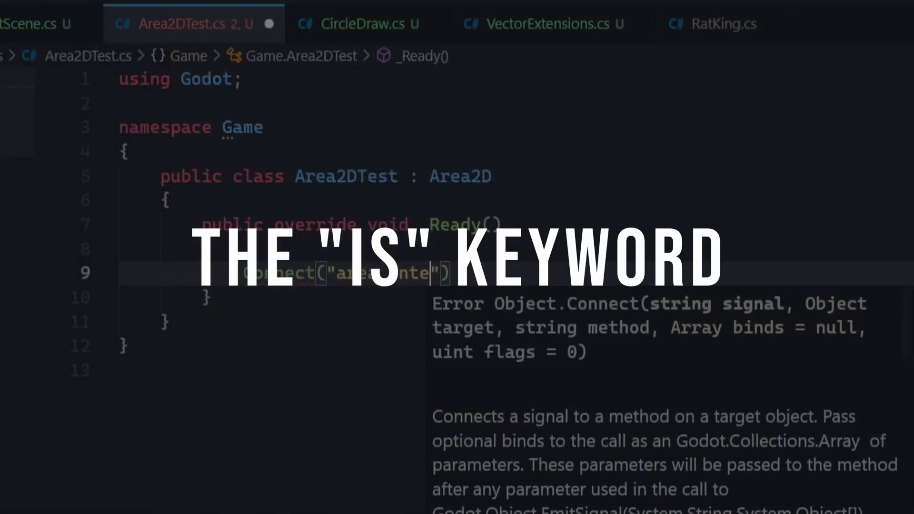
text(red", this, na)
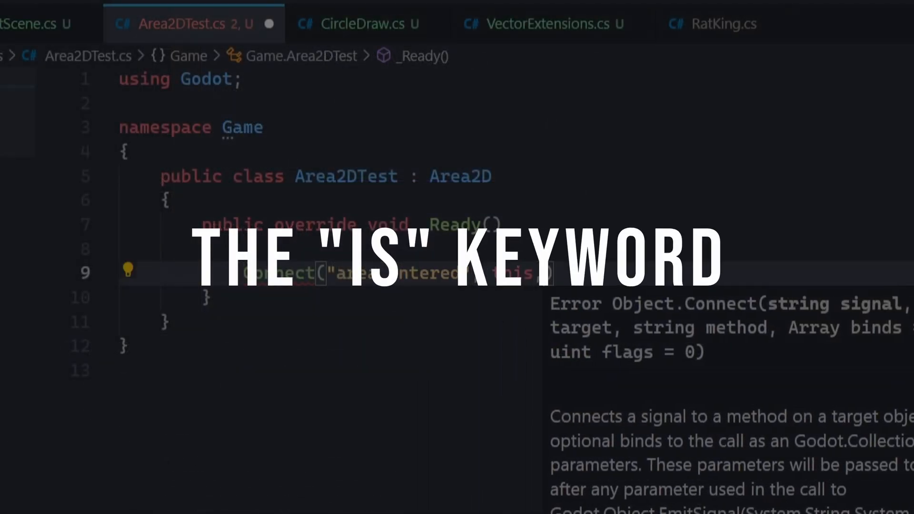
text(meof()
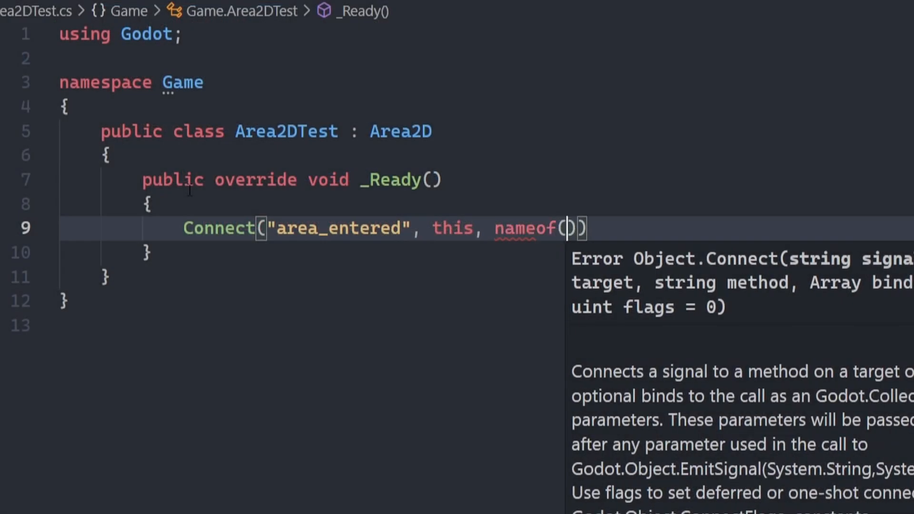
text(OnAreaEntered)))
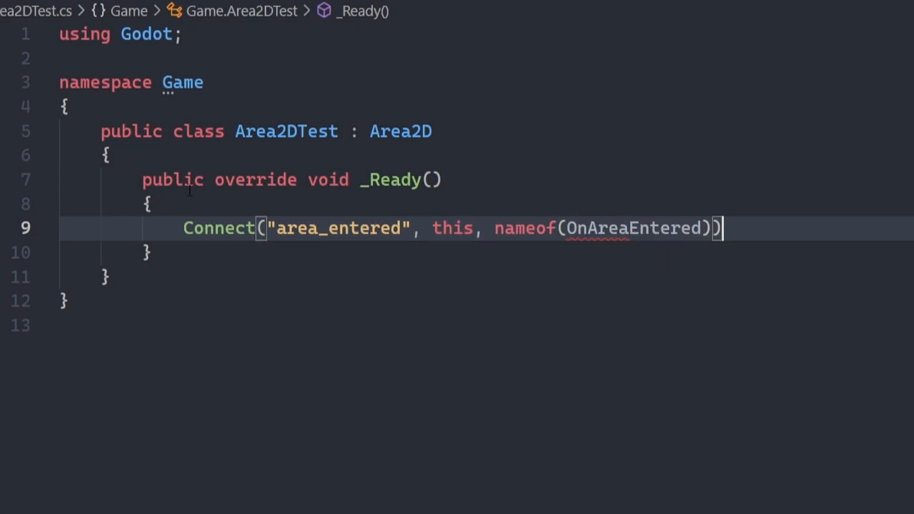
text(;)
Finish the area_entered Connect call and add an OnAreaEntered(Area2D otherArea) method
key(Down)
key(End)
key(Return)
key(Return)
text(pr)
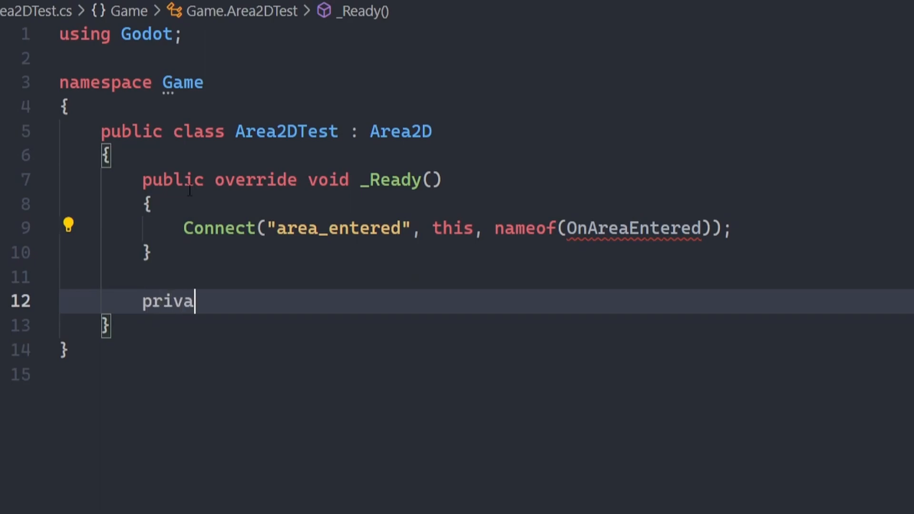
text(te void OnAreaEntered)
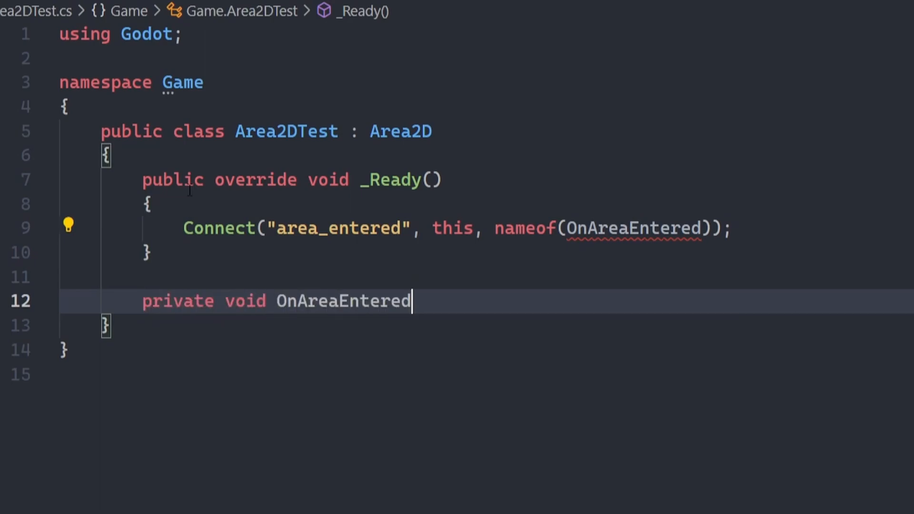
text((Area)
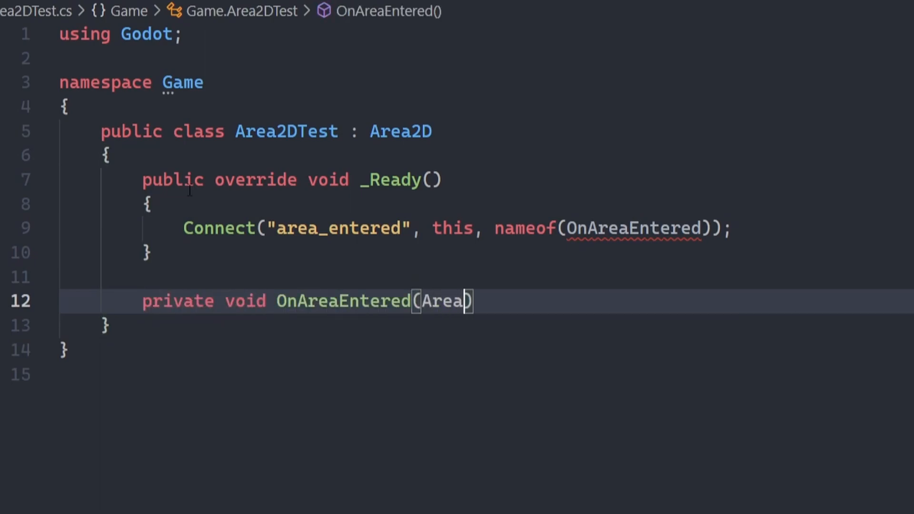
text(2D otherArea)
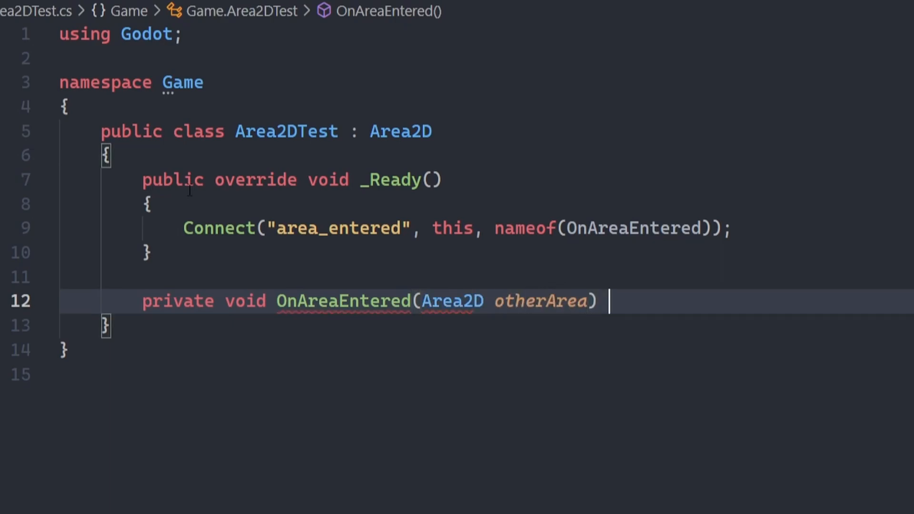
text( {)
key(Return)
text(if (other)
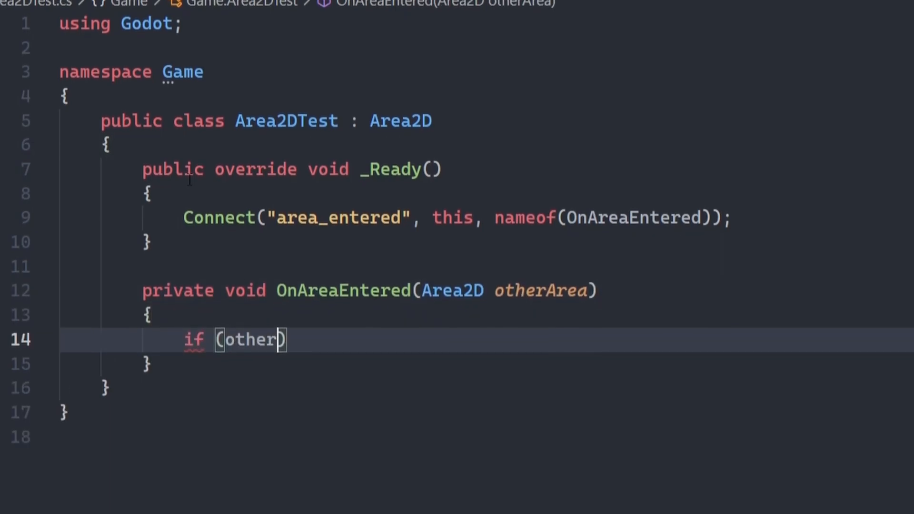
text(Area.Owner )
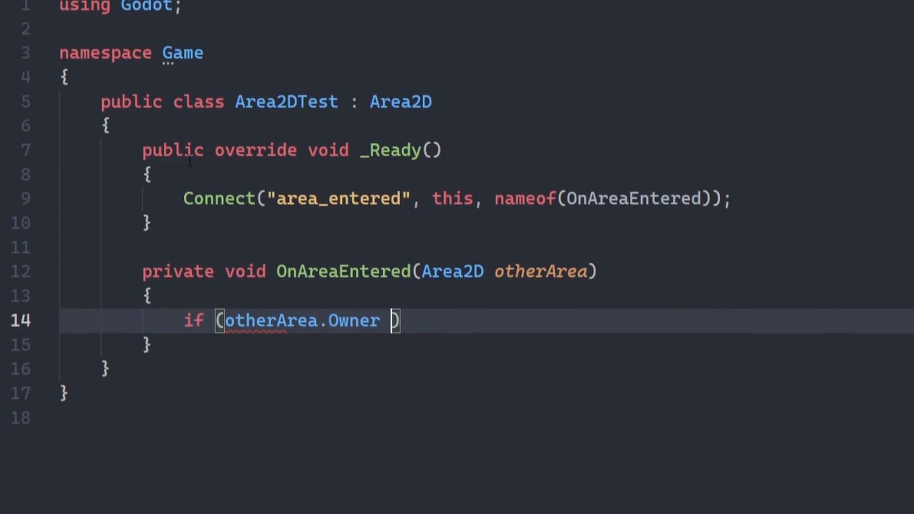
text(is Player )
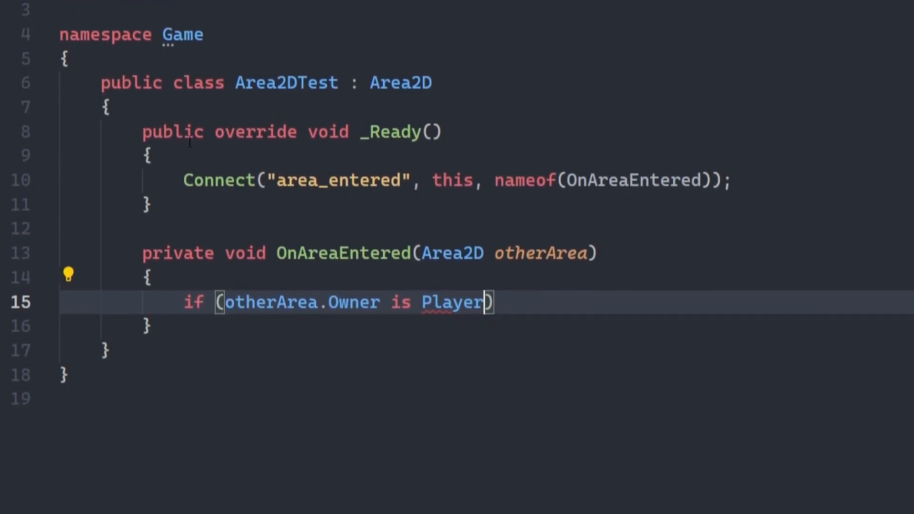
text(player)
Add an 'if (otherArea.Owner is Player player)' block holding a TODO comment about handling collisions
key(End)
text({)
key(Return)
text(pla)
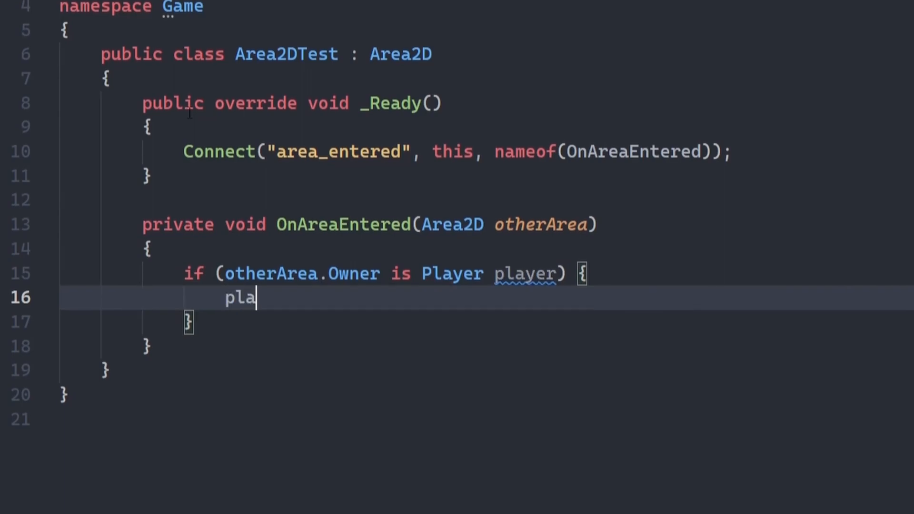
text(yer.H)
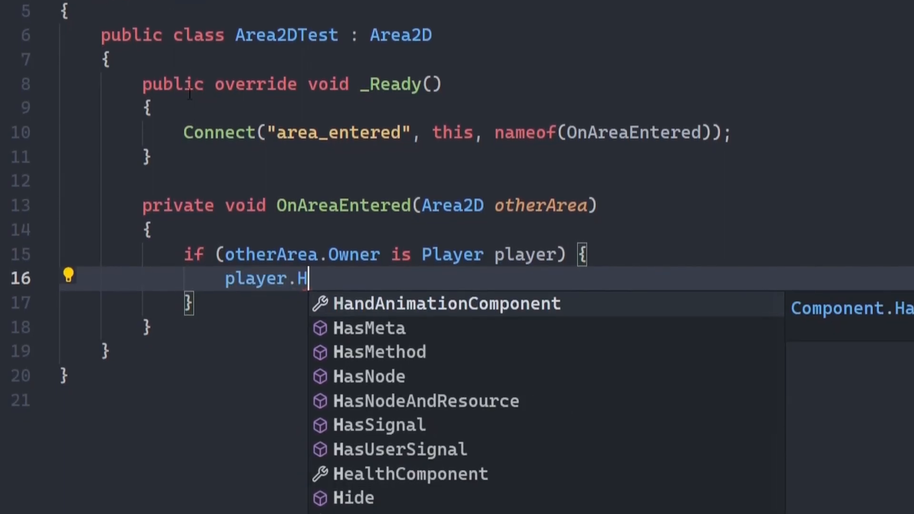
text(e)
key(Down)
key(Down)
key(Down)
key(Down)
key(Down)
key(Down)
key(Down)
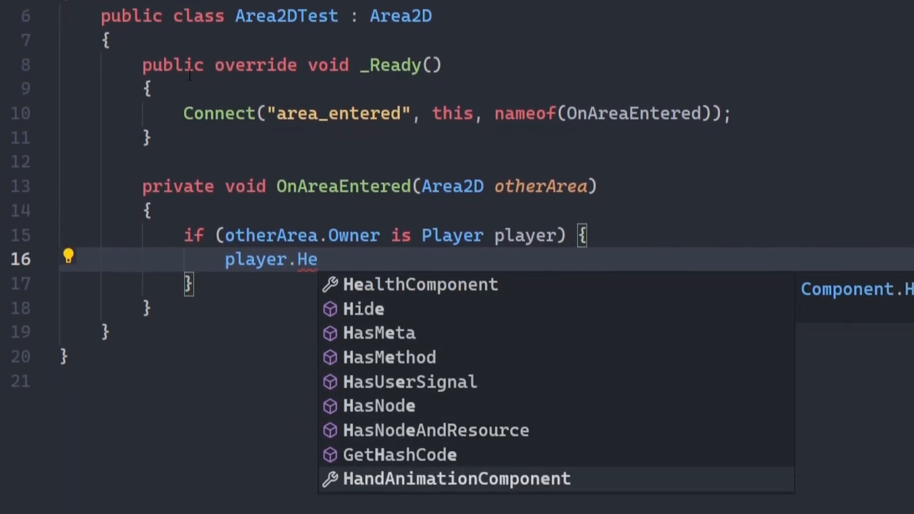
key(Up)
key(Up)
key(Up)
key(Up)
key(Up)
key(Escape)
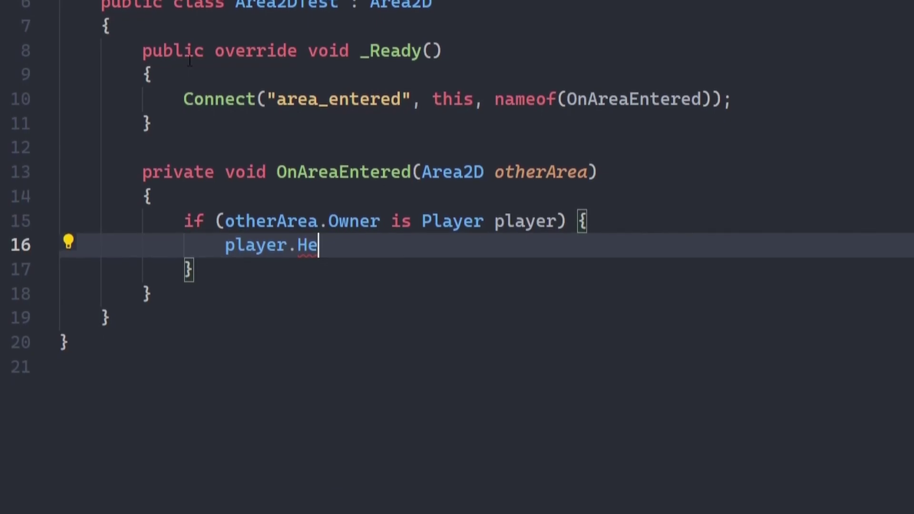
key(BackSpace)
key(BackSpace)
key(BackSpace)
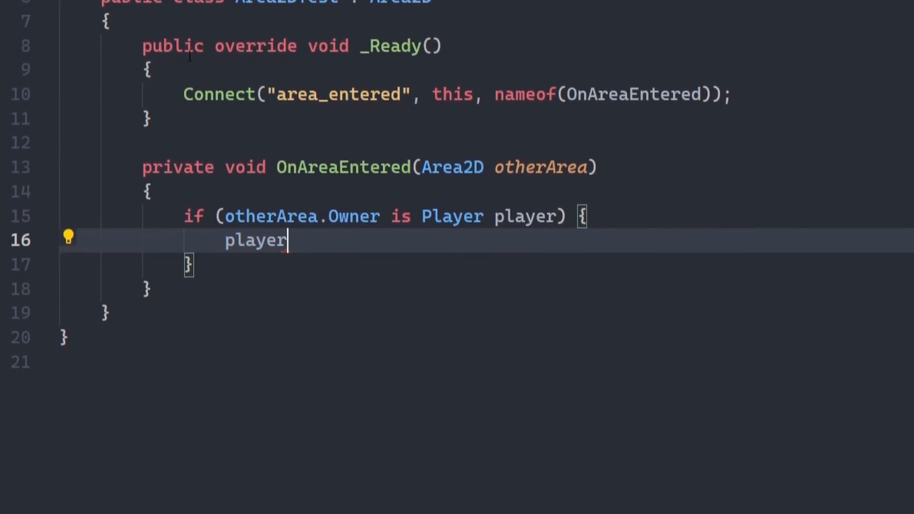
key(BackSpace)
key(BackSpace)
key(BackSpace)
key(BackSpace)
key(BackSpace)
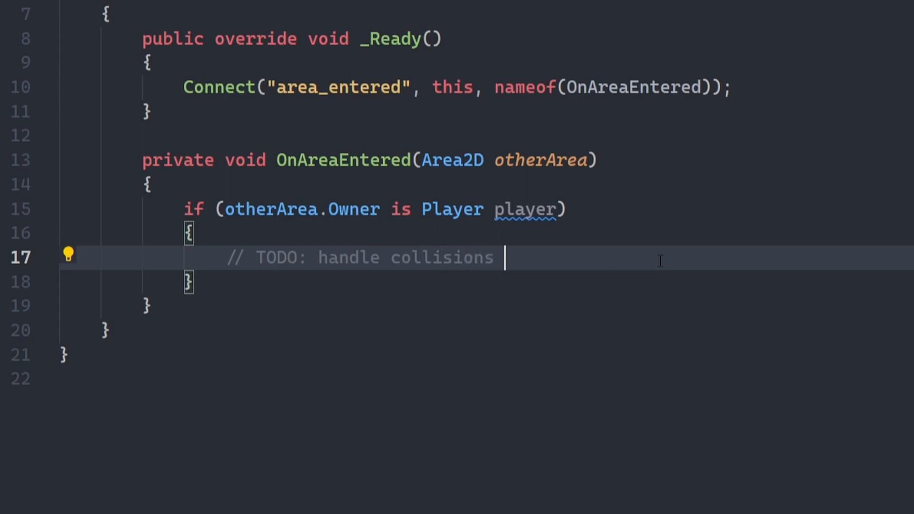
text())
click(303, 422)
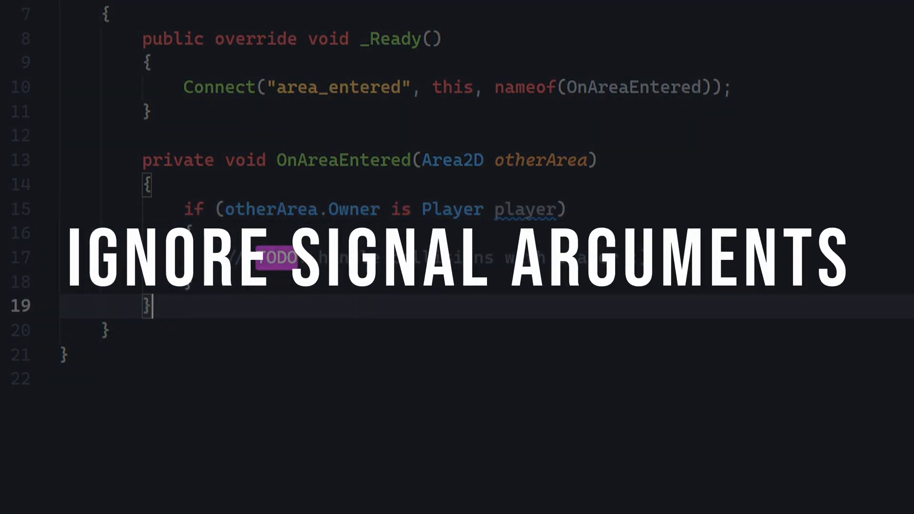
Empty OnAreaEntered's body and change its parameter to object iDontCare
key(Delete)
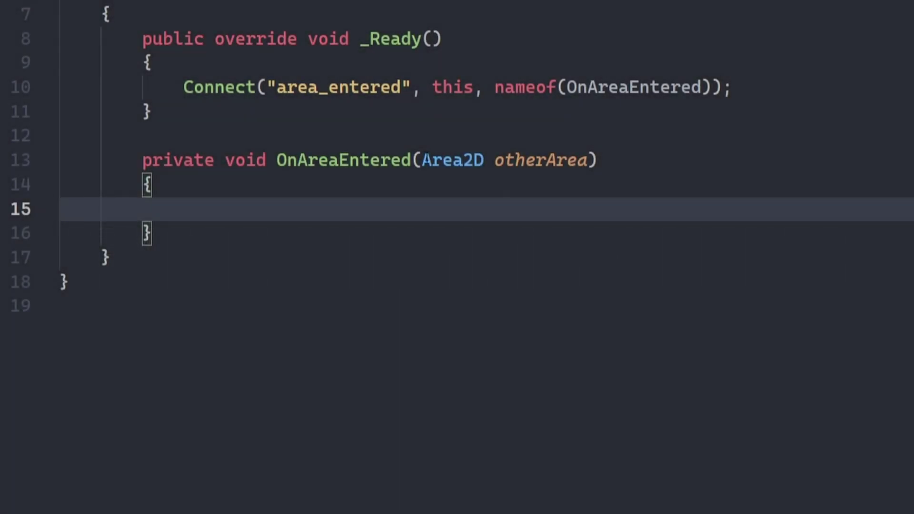
drag(422, 160, 486, 160)
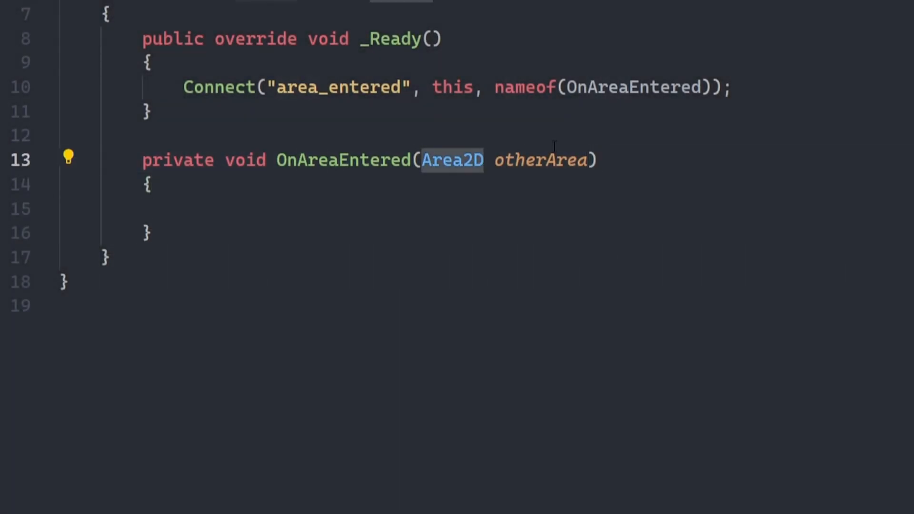
text(object)
double_click(545, 160)
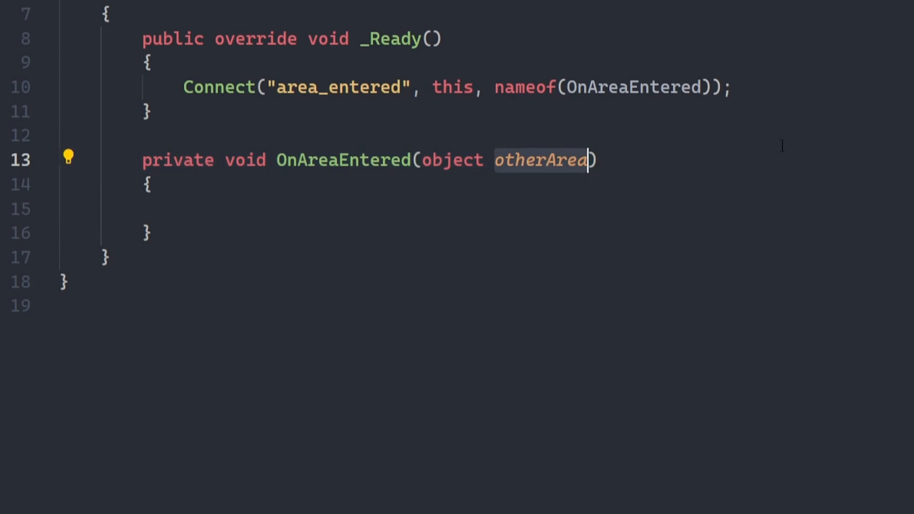
text(iDontCa)
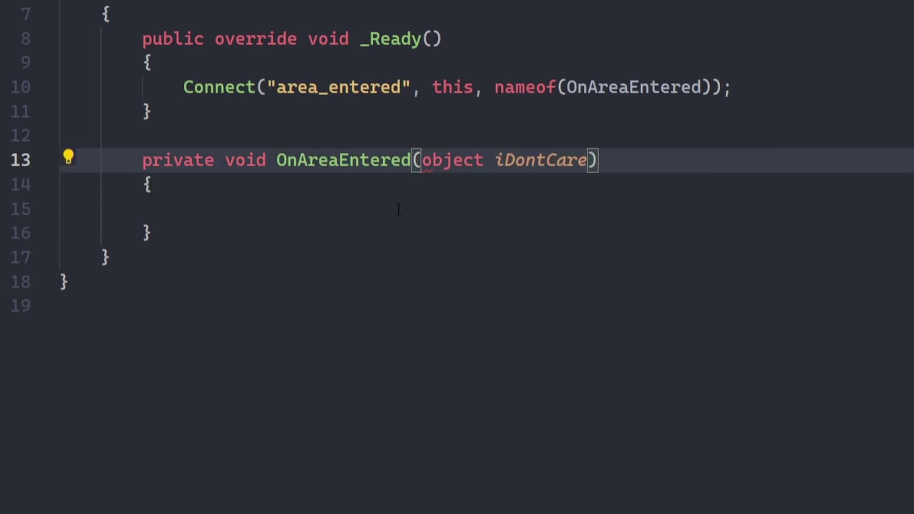
click(399, 209)
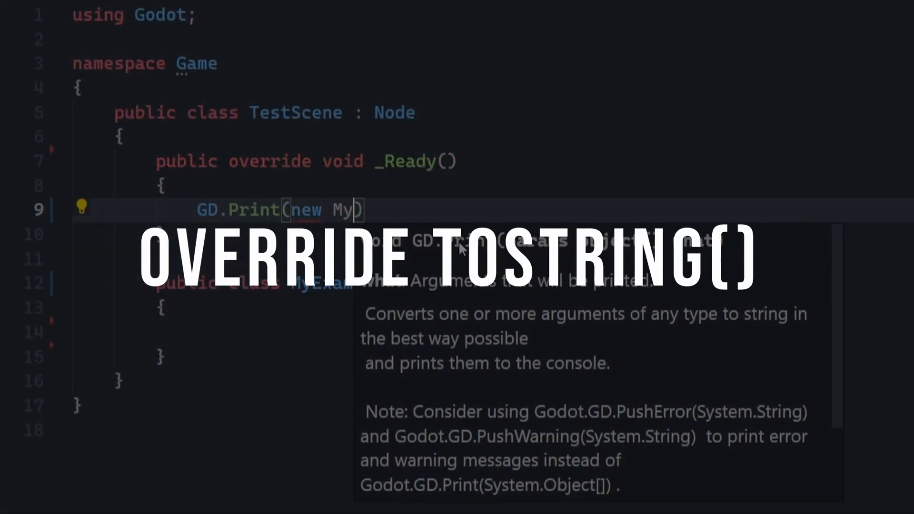
text(mampleClass)
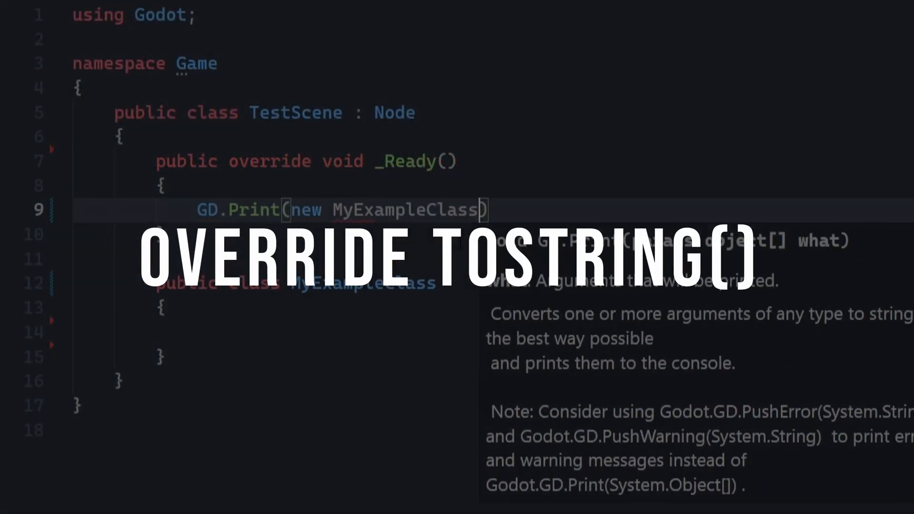
text((*)
Complete GD.Print(new MyExampleClass()); in _Ready and run the scene
key(BackSpace)
key(End)
text(;)
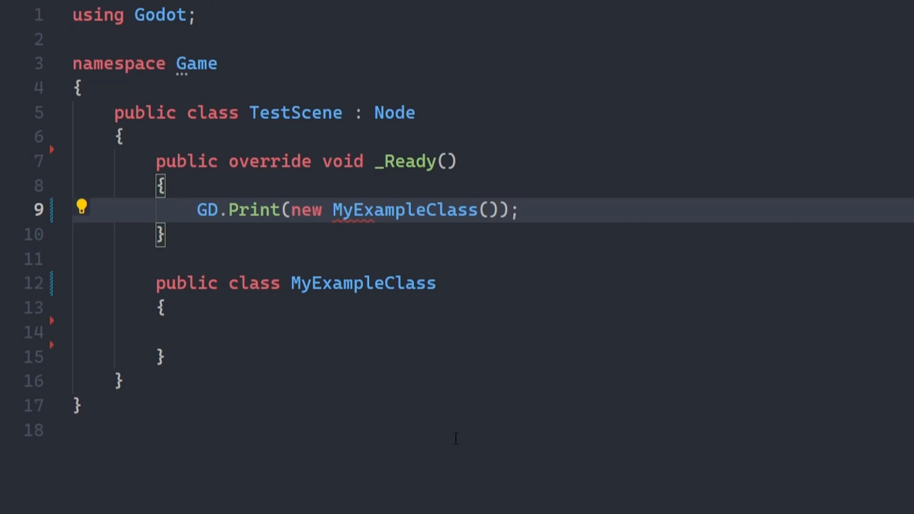
click(456, 438)
key(ctrl+a)
key(ctrl+c)
click(454, 439)
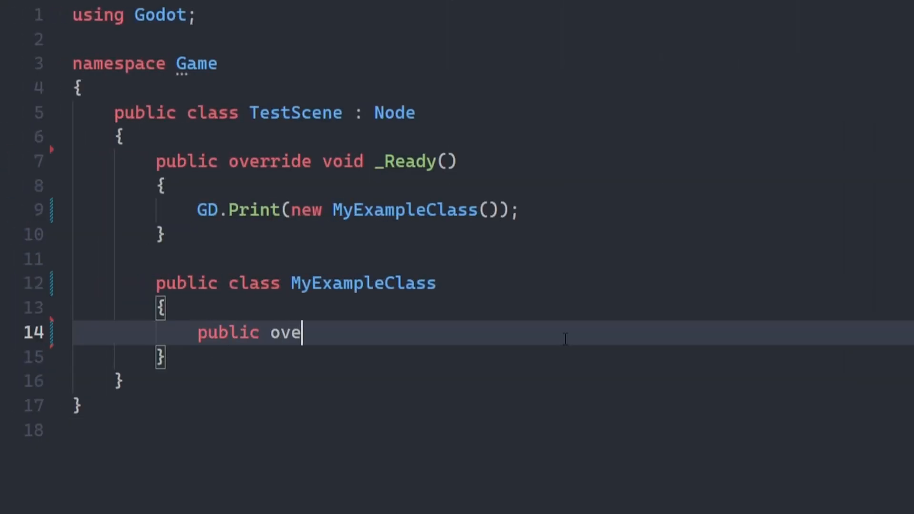
Override ToString in MyExampleClass to return "I can print anything here!!"
key(Tab)
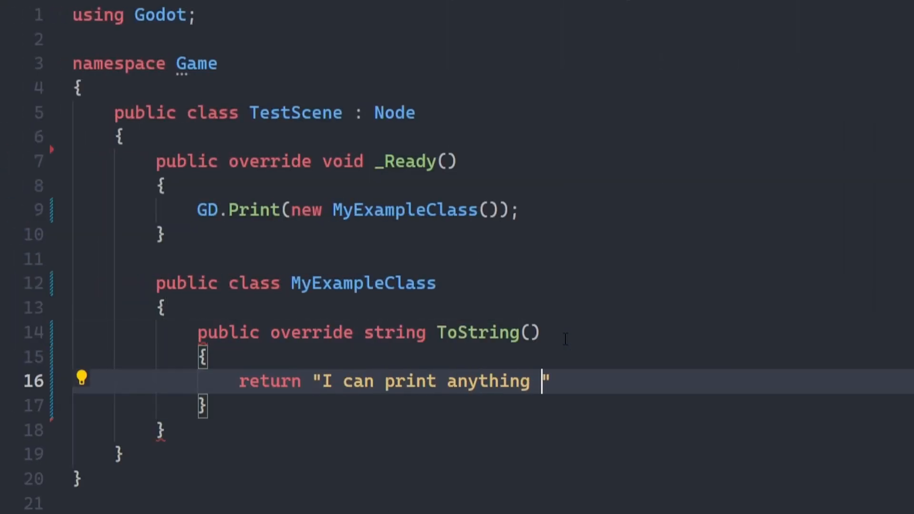
text(here!!)
key(End)
text(;)
key(Down)
key(Down)
key(Down)
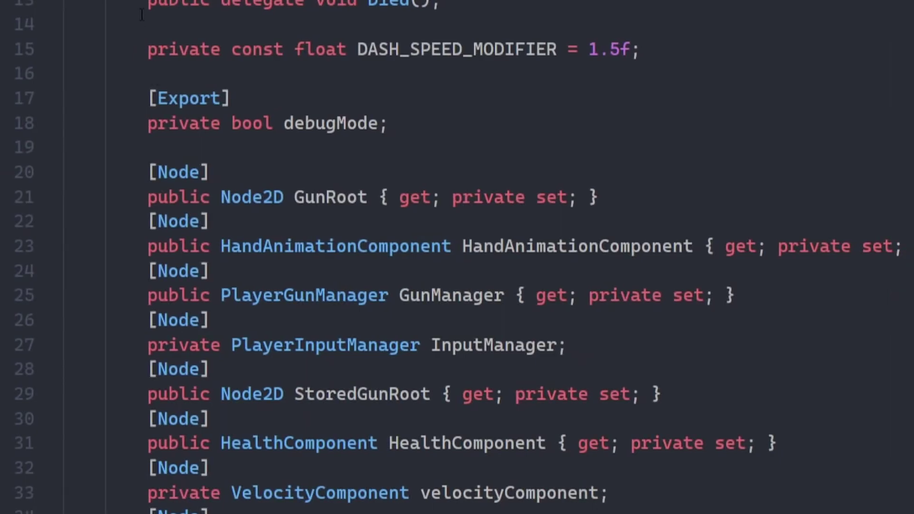
scroll(151, 172, down, 2)
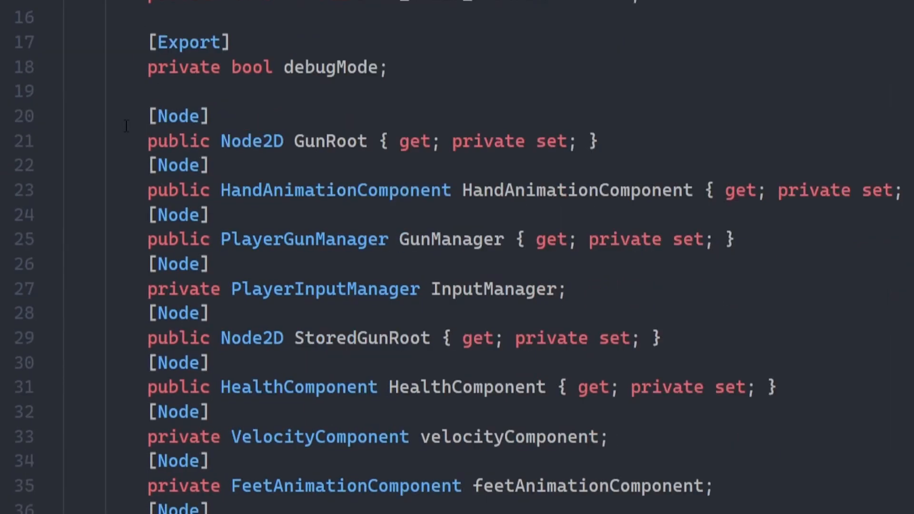
drag(148, 59, 212, 306)
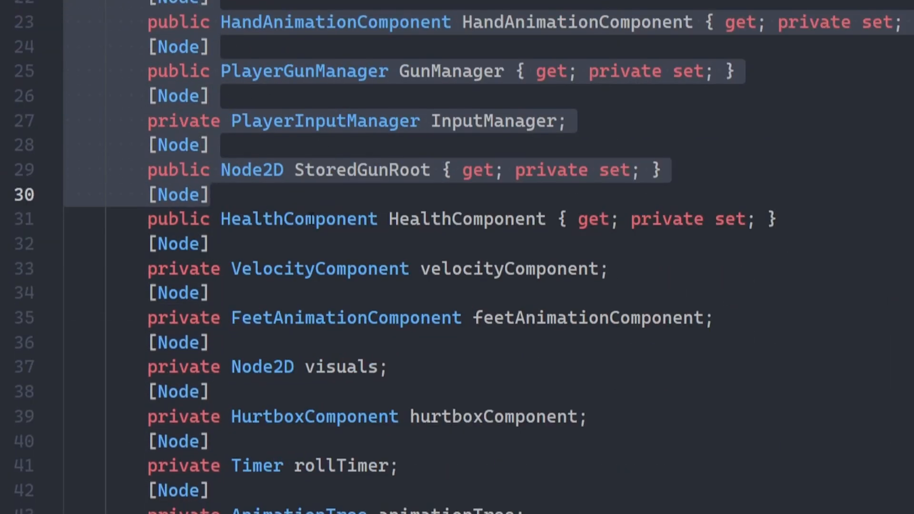
drag(150, 154, 150, 327)
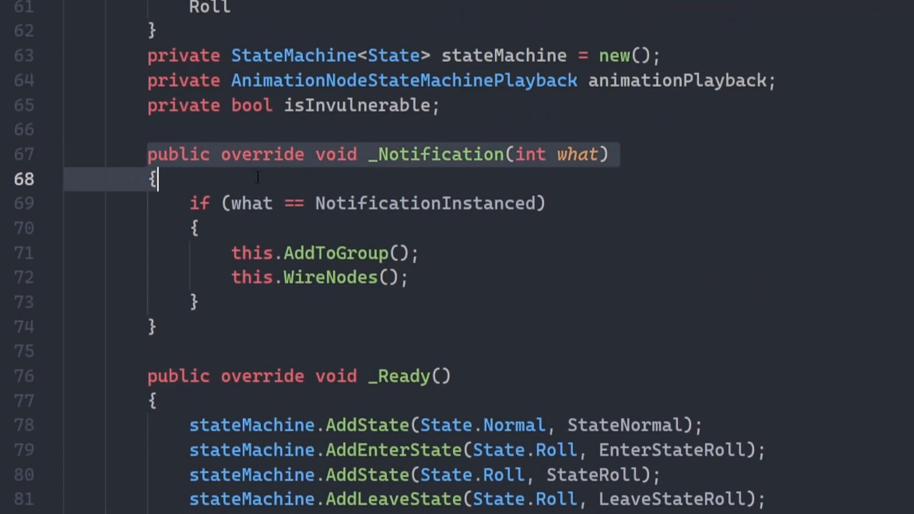
click(200, 301)
mouse_move(408, 278)
mouse_down()
mouse_move(229, 277)
mouse_move(408, 277)
mouse_up()
click(229, 278)
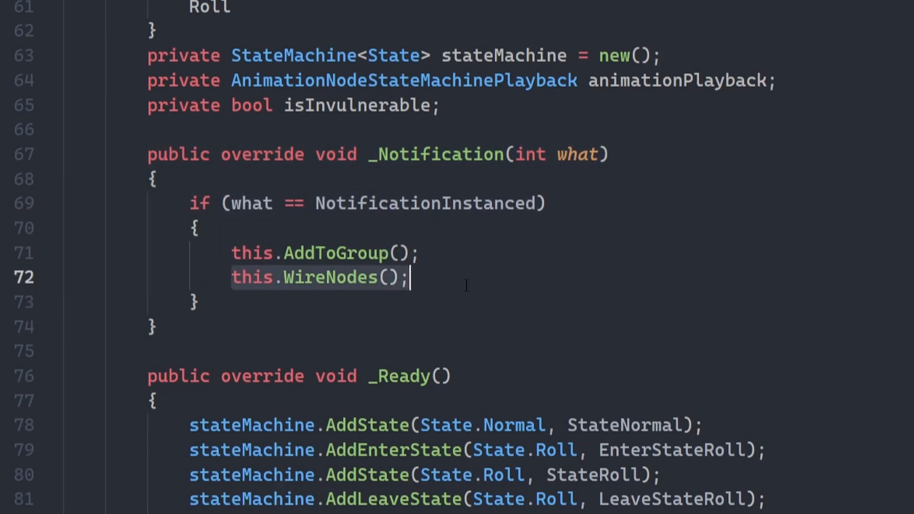
click(483, 288)
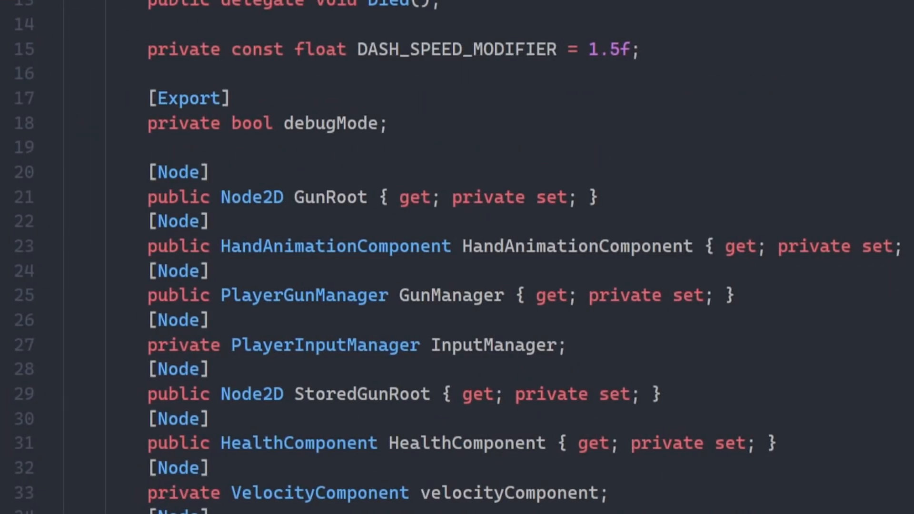
mouse_move(151, 60)
mouse_down()
mouse_move(211, 258)
mouse_move(211, 306)
mouse_up()
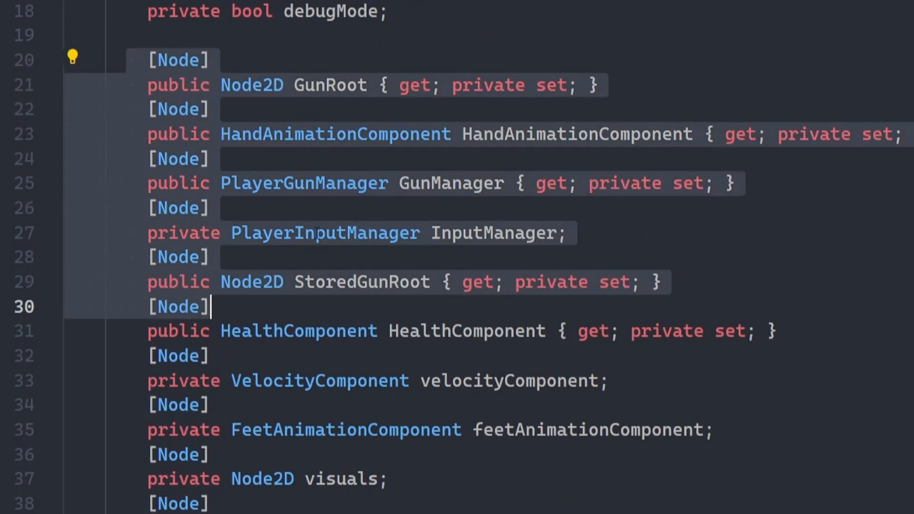
scroll(315, 228, down, 2)
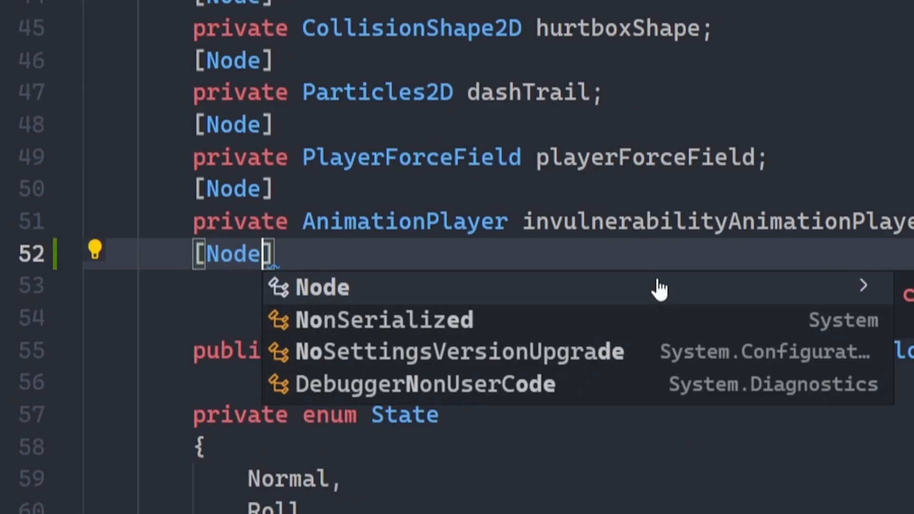
text(("./)
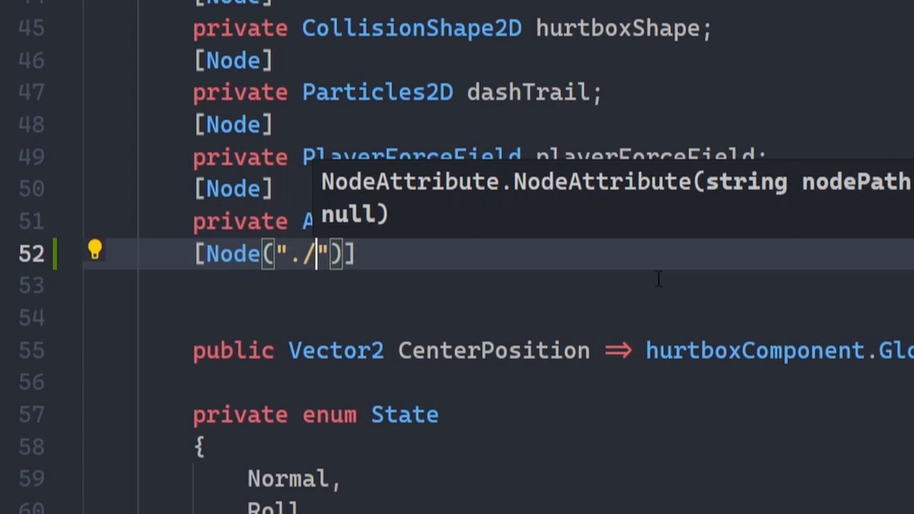
text(Some/)
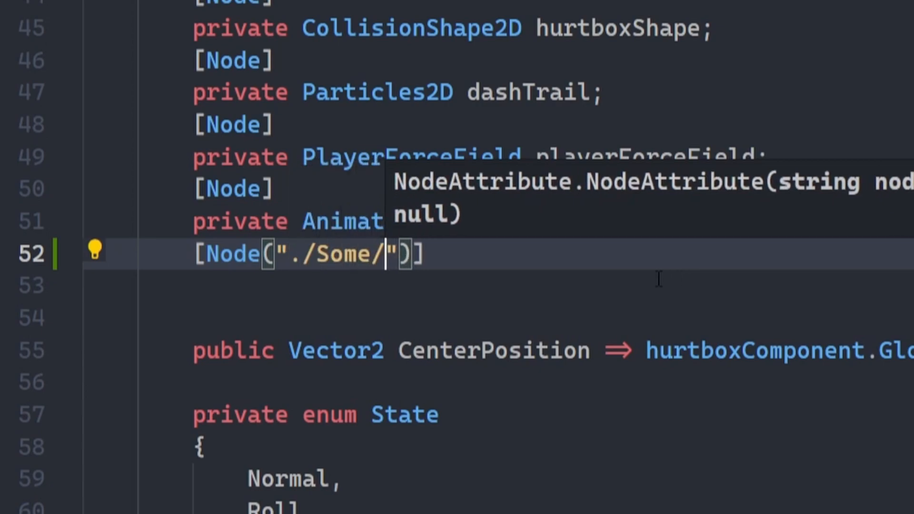
text(Node/Path)
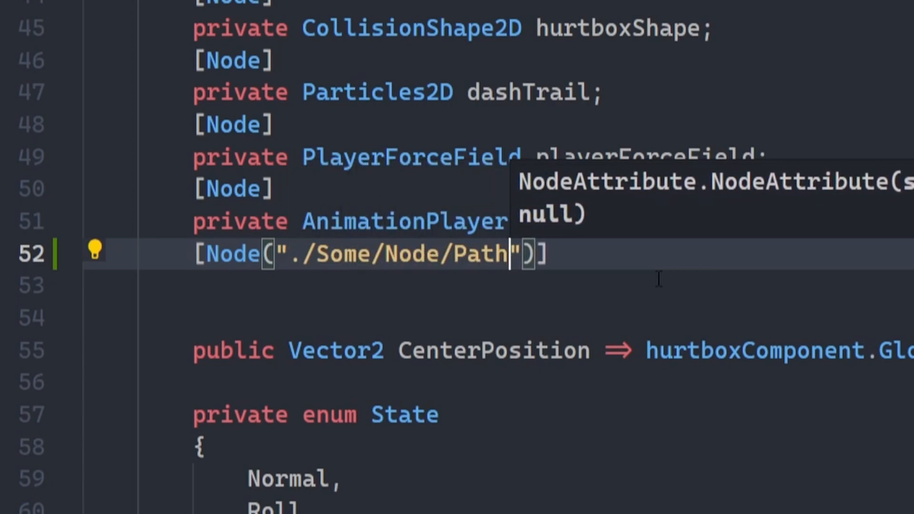
text(/Here)
Add a [Node("./Some/Node/Path/Here")] attribute above a private Control myControlNodeAtThePath field
key(End)
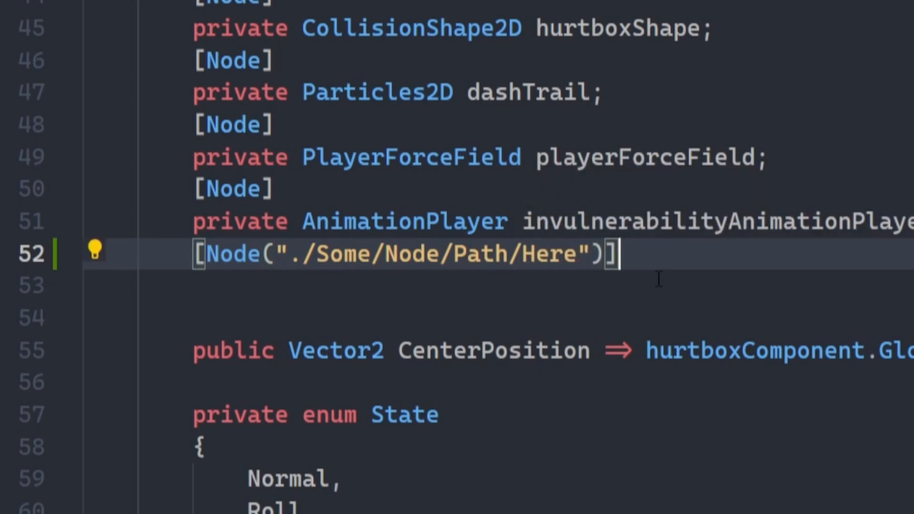
key(Return)
text(private Control)
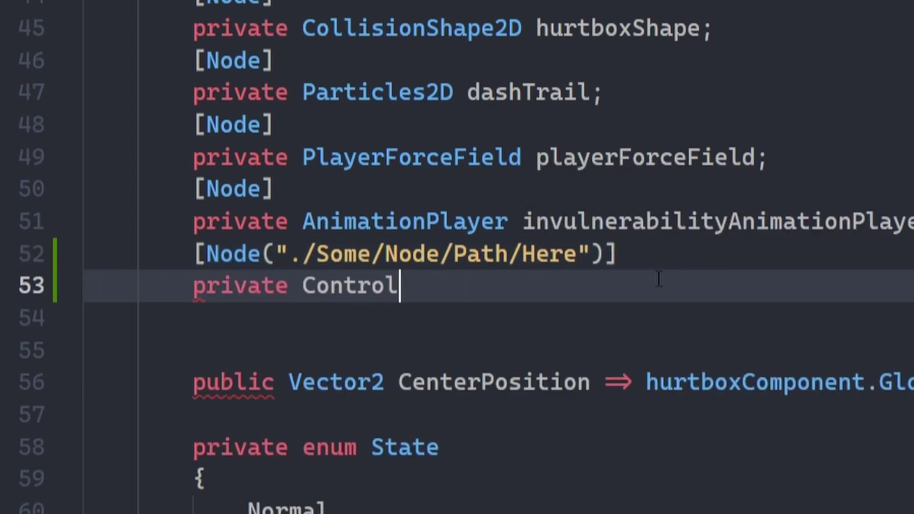
text(m)
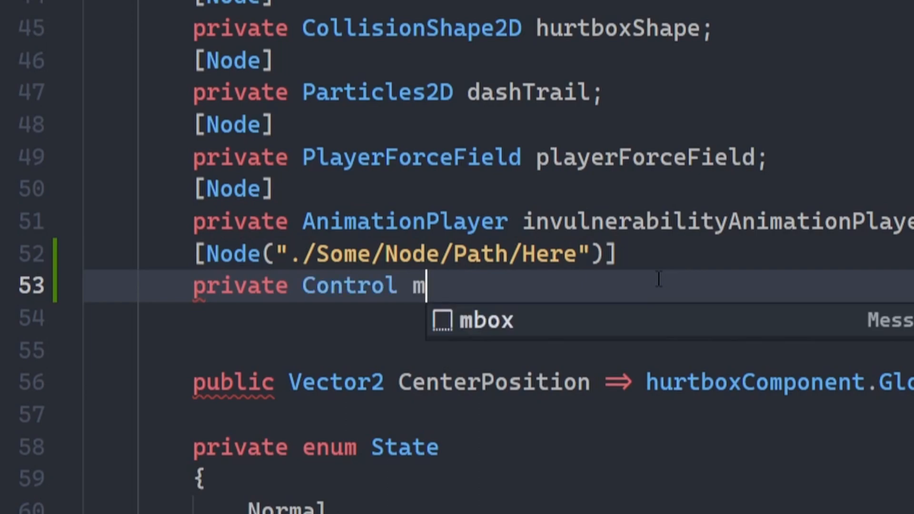
text(yControlNodeAtThePath;)
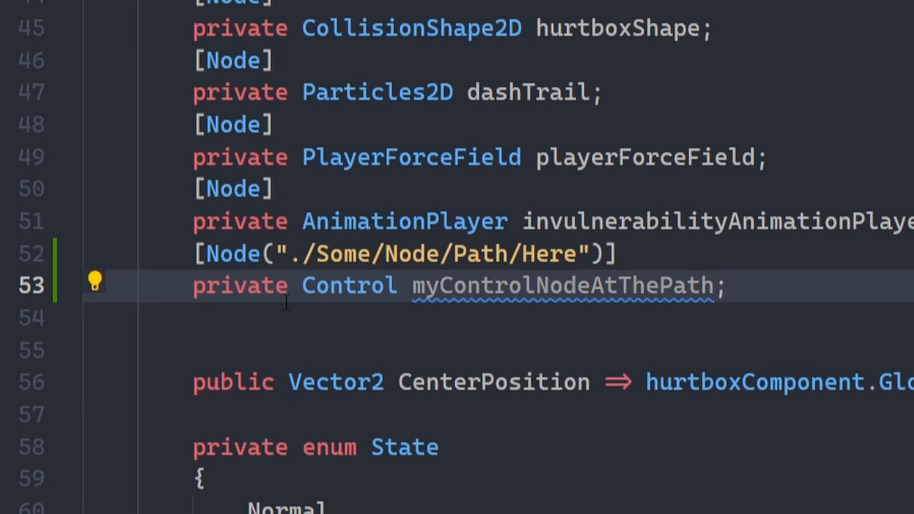
drag(198, 253, 730, 286)
key(End)
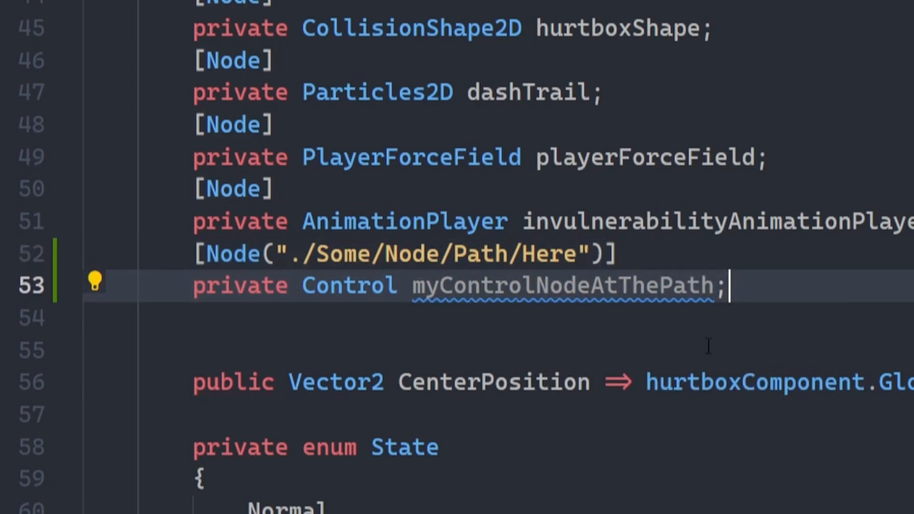